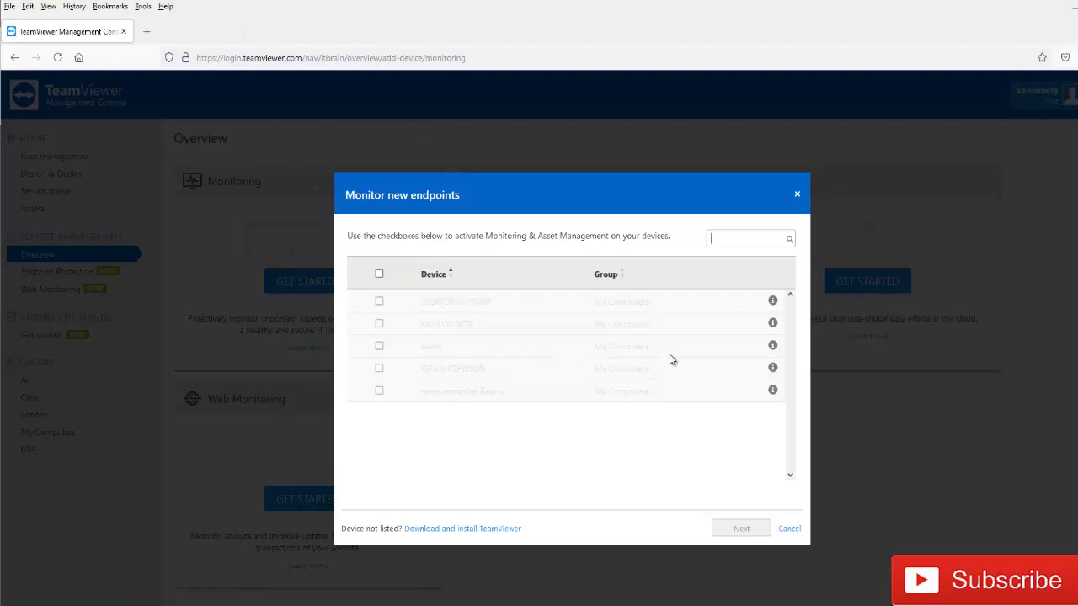
Step: Review the devices in the Monitor new endpoints dialog and cancel it without activating monitoring
scroll(589, 288, down, 3)
scroll(572, 303, up, 3)
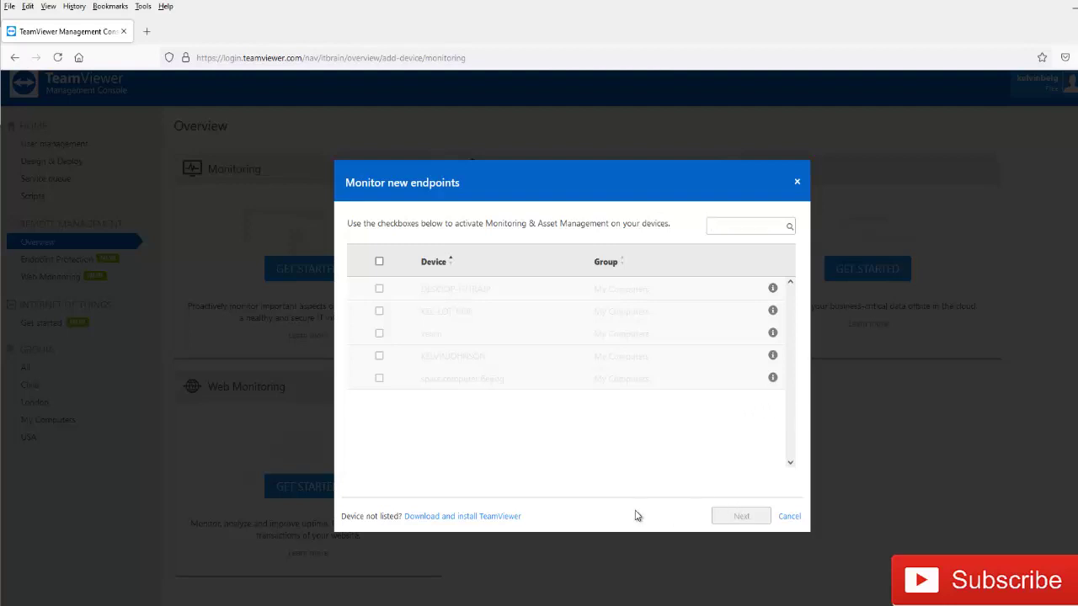
click(789, 516)
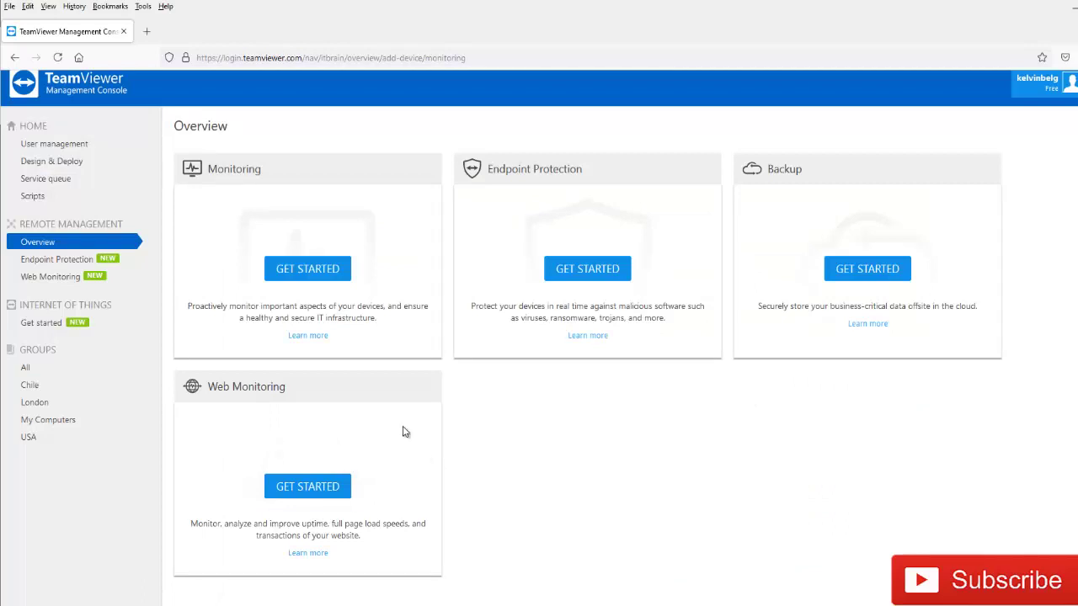
Step: Open the Endpoint Protection dashboard through the device protection option and review its server and workstation allowances and endpoint status
click(56, 261)
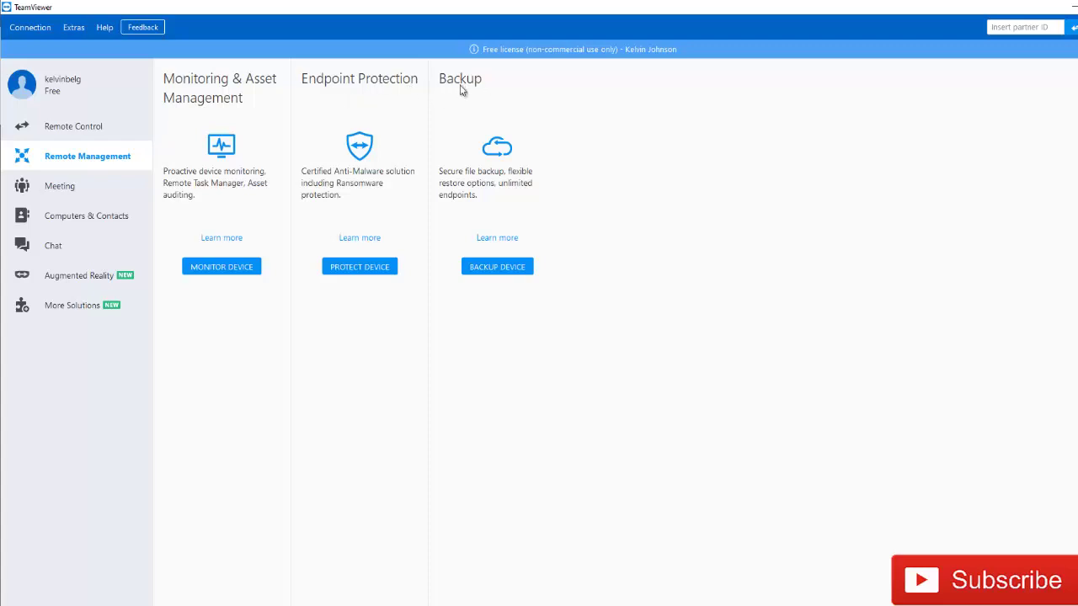
click(361, 266)
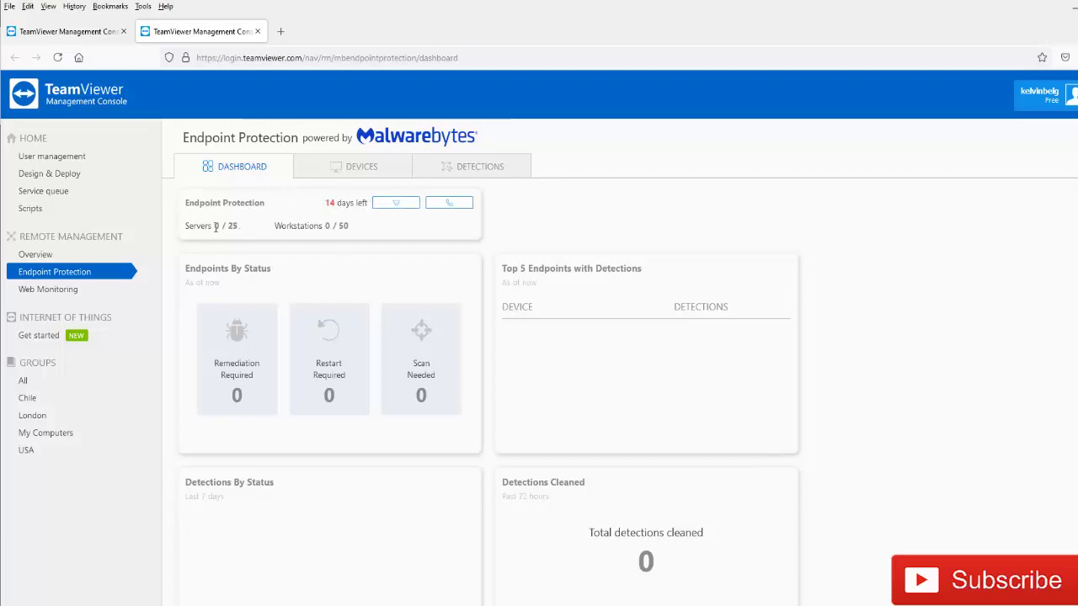
drag(196, 226, 352, 234)
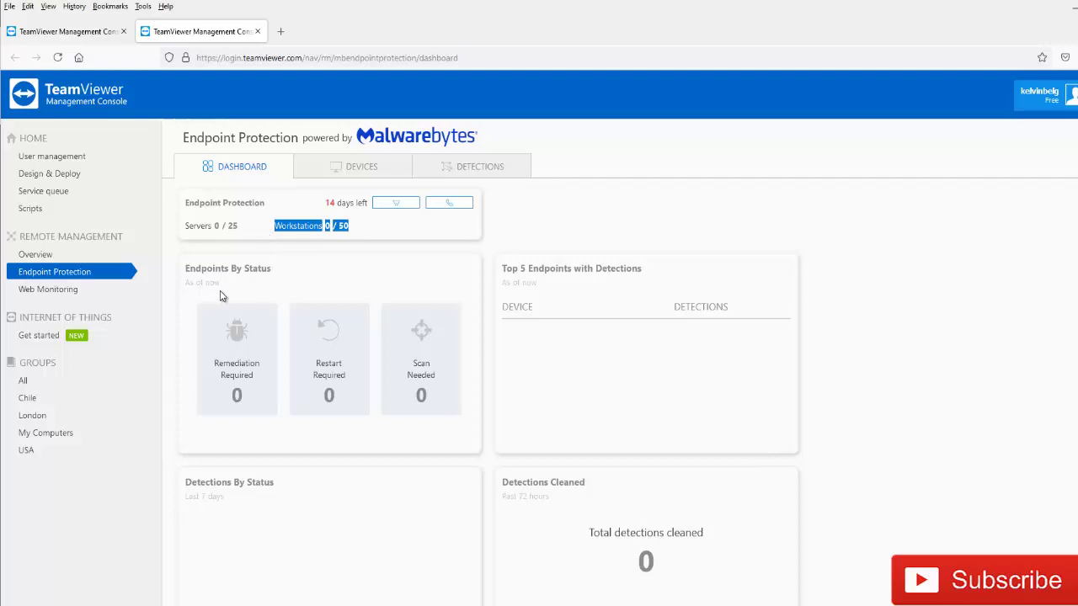
scroll(225, 300, down, 2)
scroll(339, 295, up, 2)
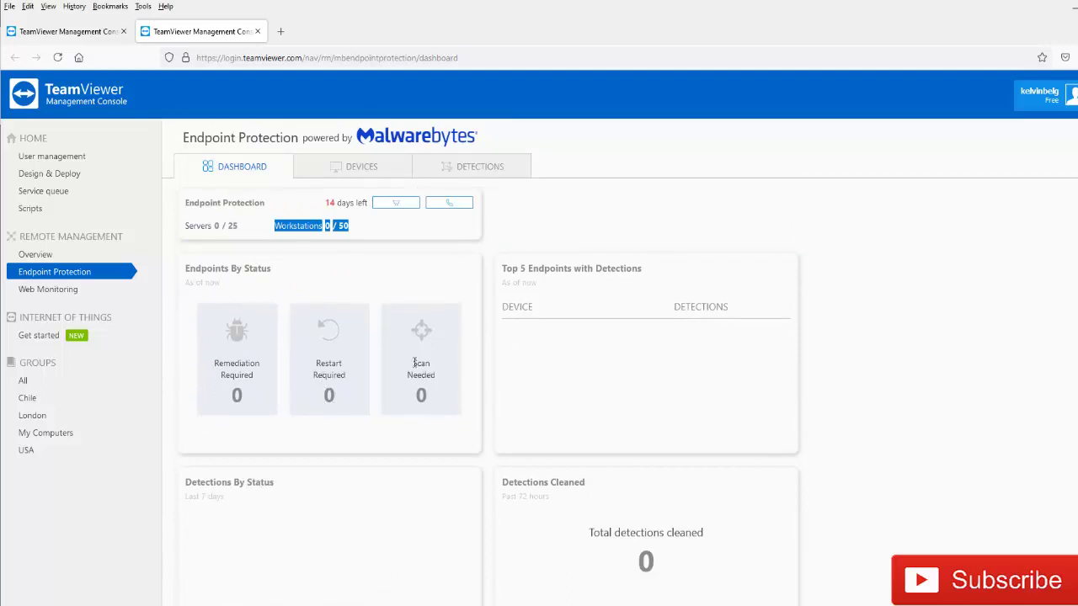
Step: Open Web Monitoring, accept the licence terms and start the 14-day free trial
click(70, 290)
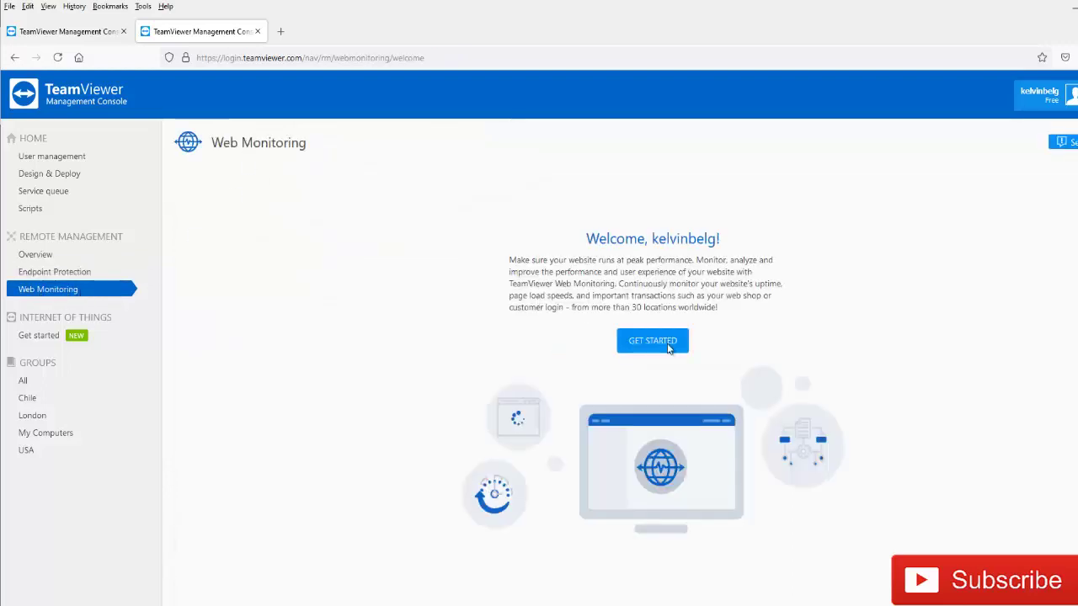
click(679, 346)
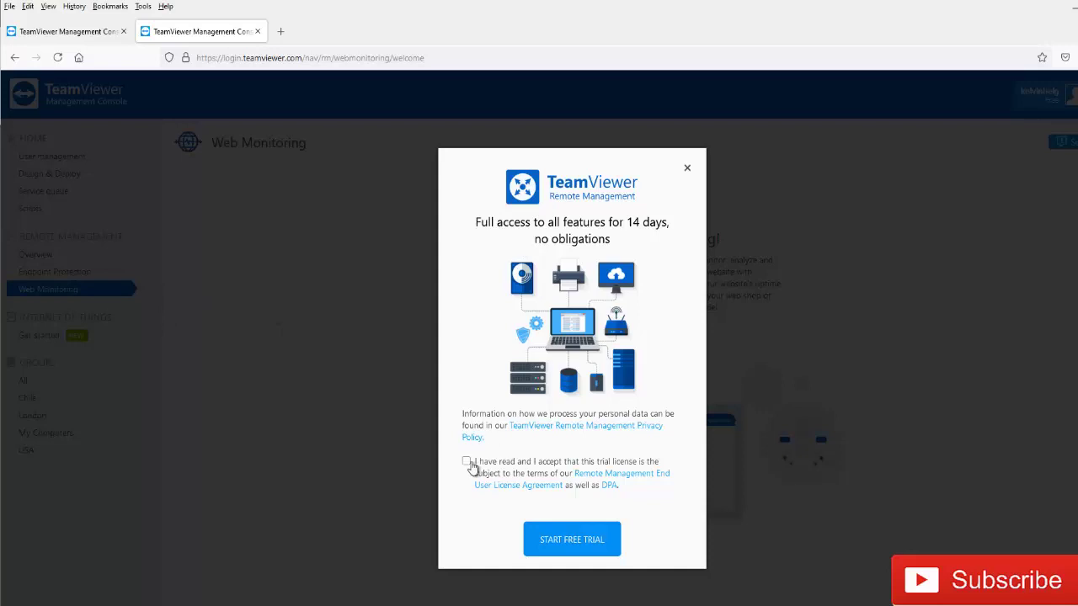
click(468, 462)
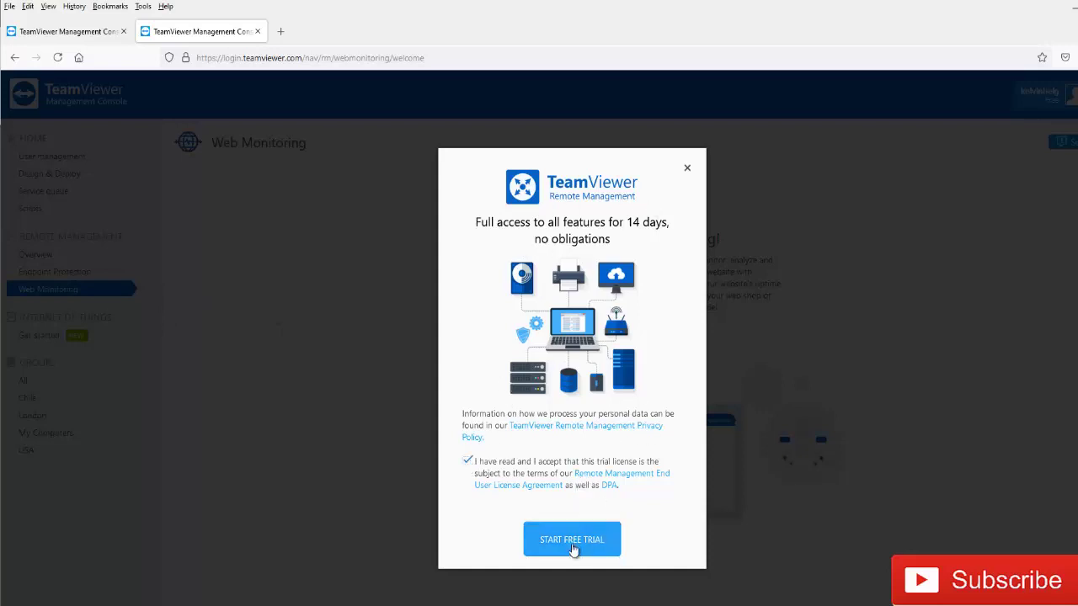
click(573, 547)
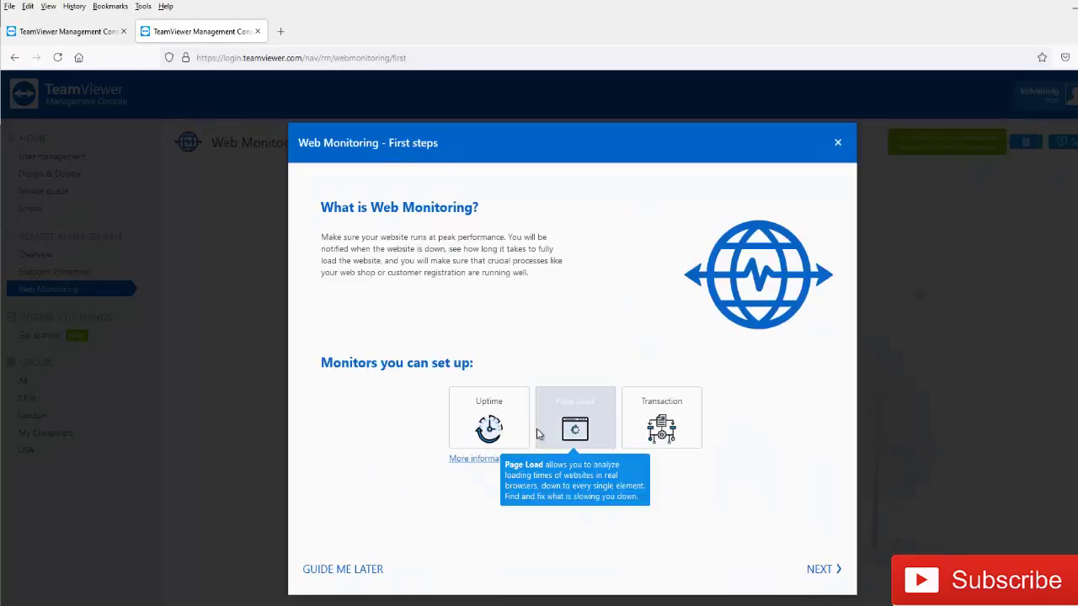
Step: Complete the Web Monitoring first-steps guide and start adding the first monitor
click(815, 572)
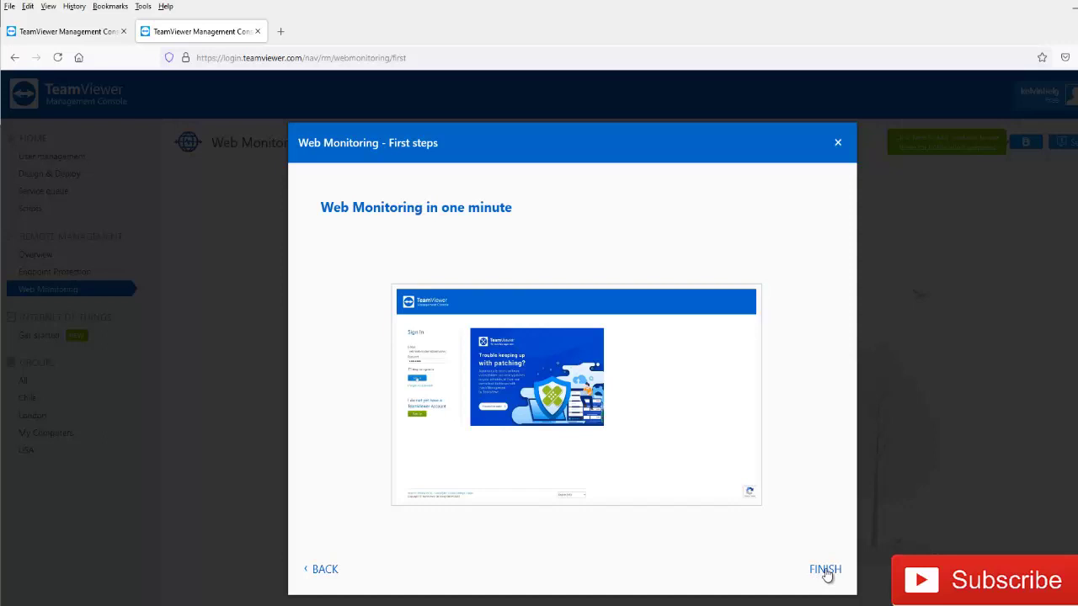
click(825, 570)
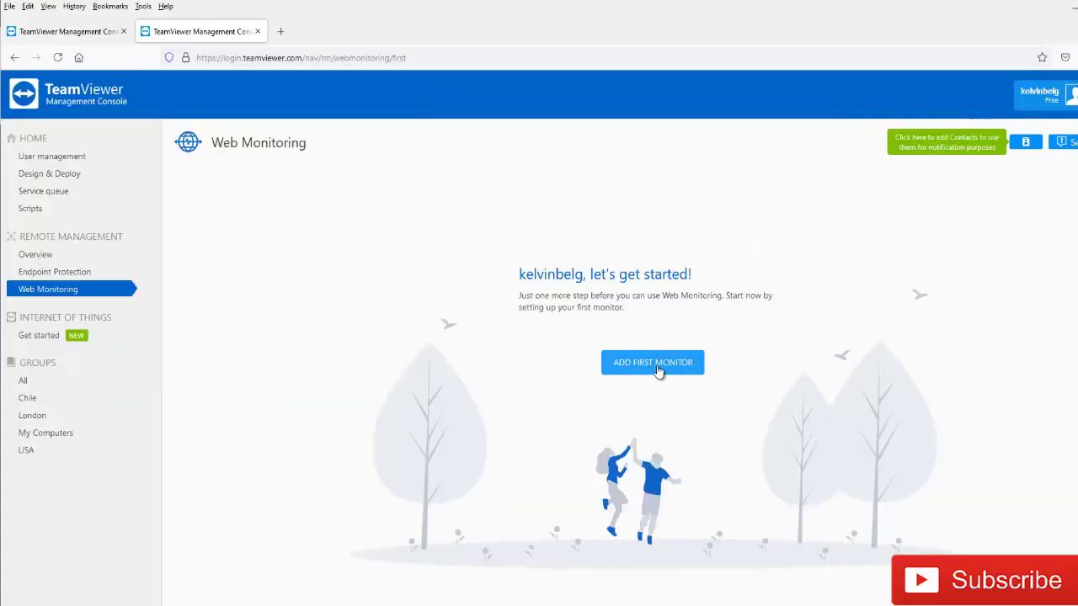
click(616, 371)
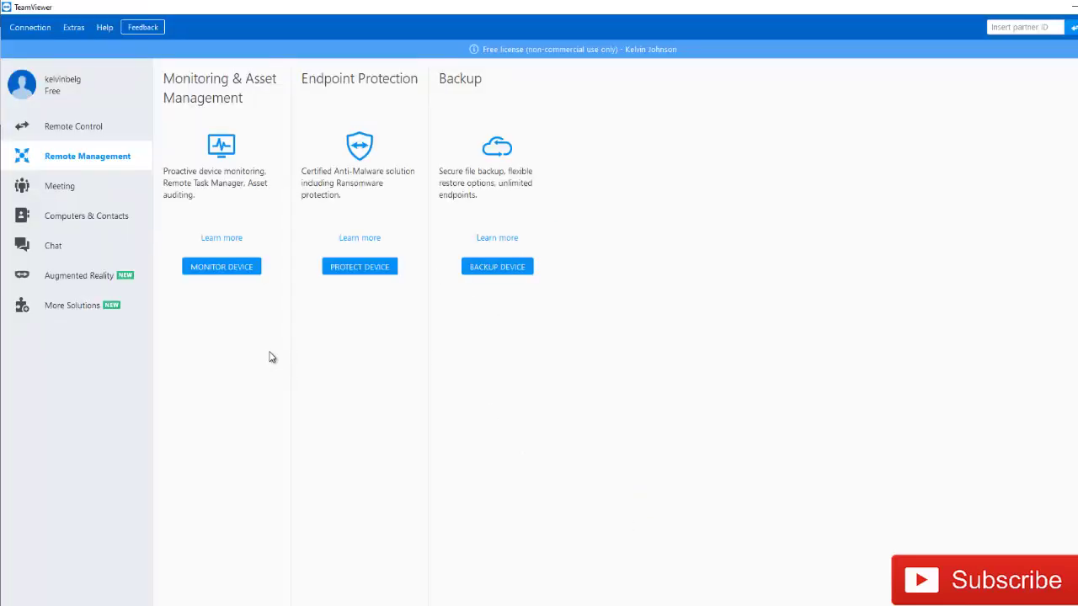
Step: Host an instant meeting in the TeamViewer desktop app, checking the available cameras in the preview before starting it
click(66, 193)
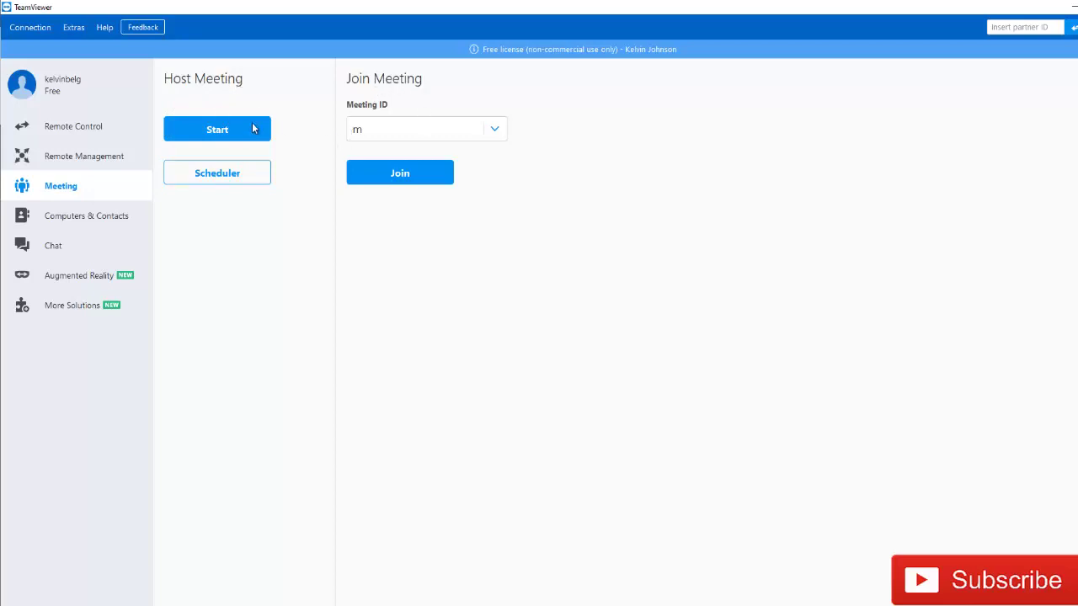
click(235, 137)
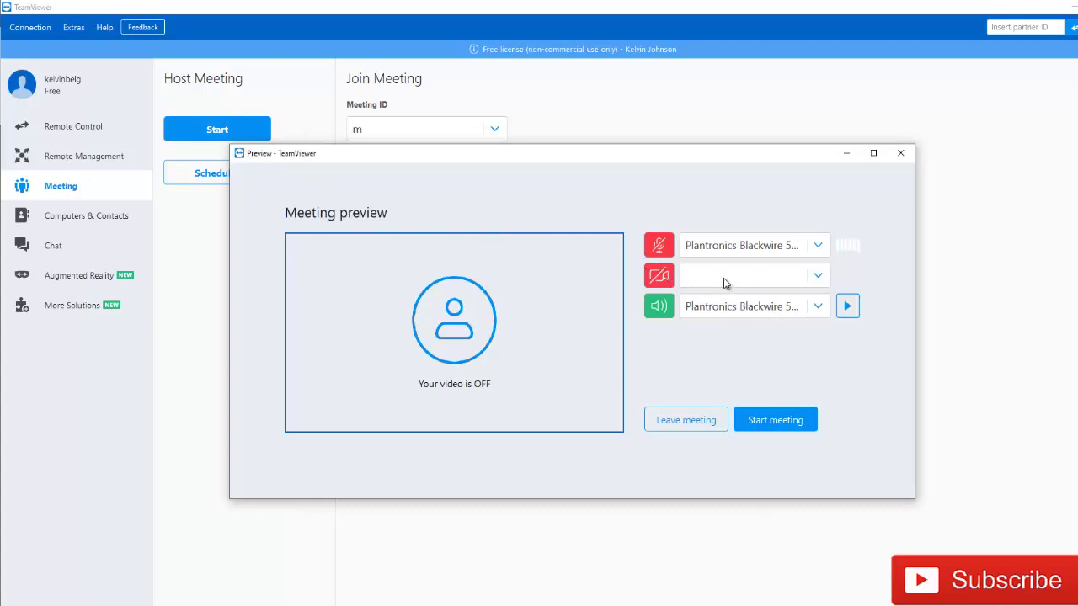
click(818, 277)
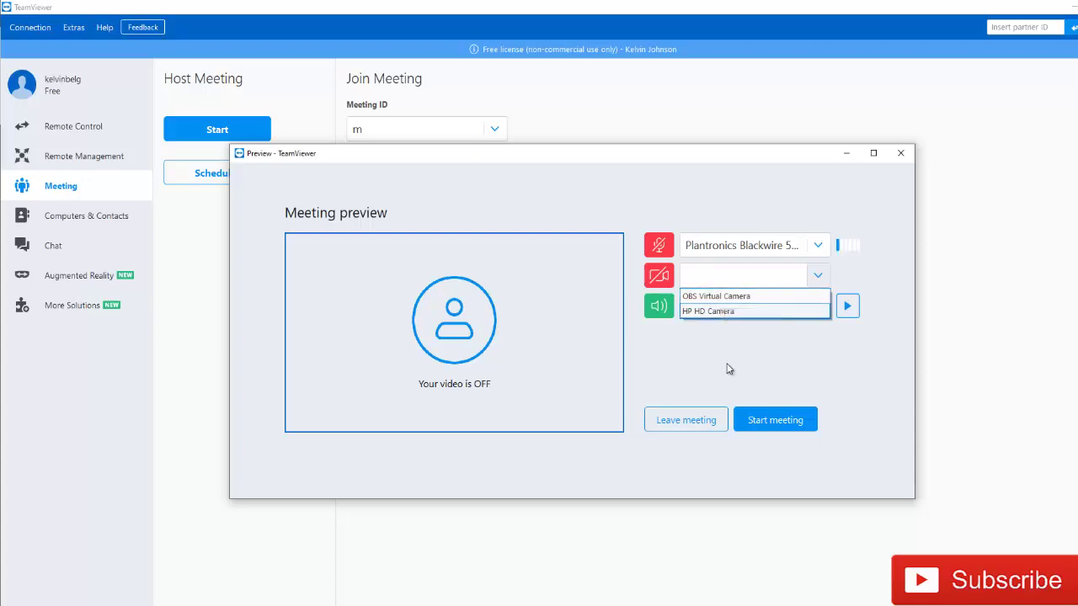
click(511, 354)
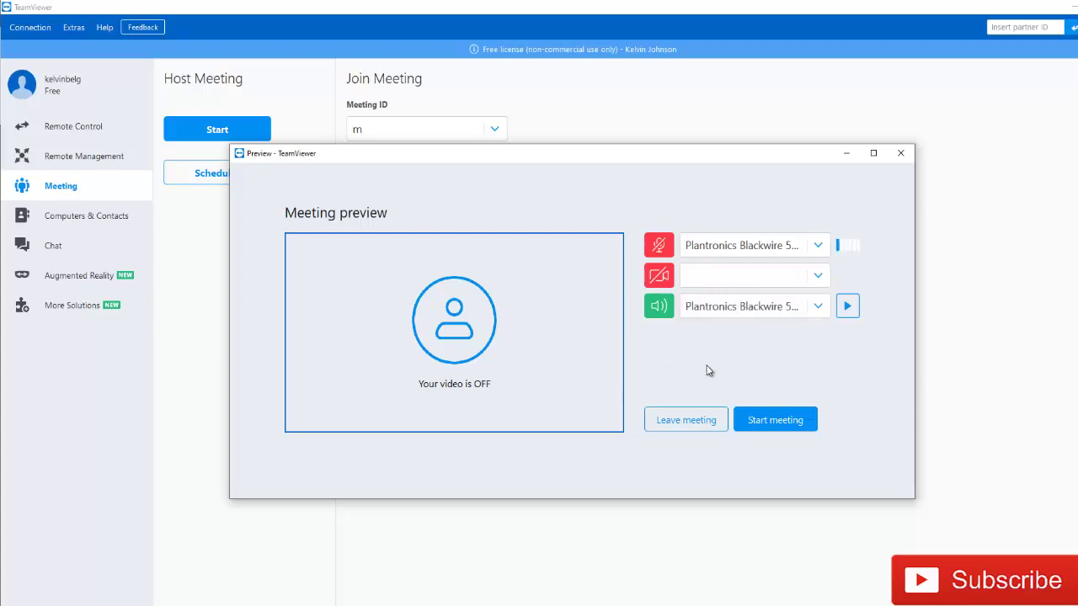
click(763, 420)
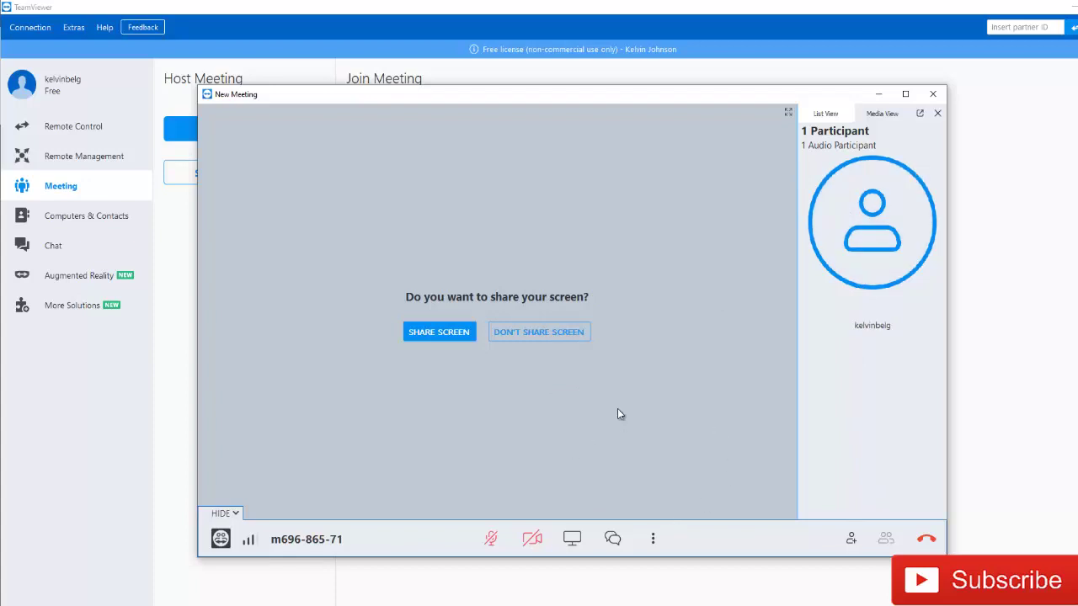
Step: Draft an e-mail invitation to the running meeting and enter the recipient's e-mail address
click(851, 538)
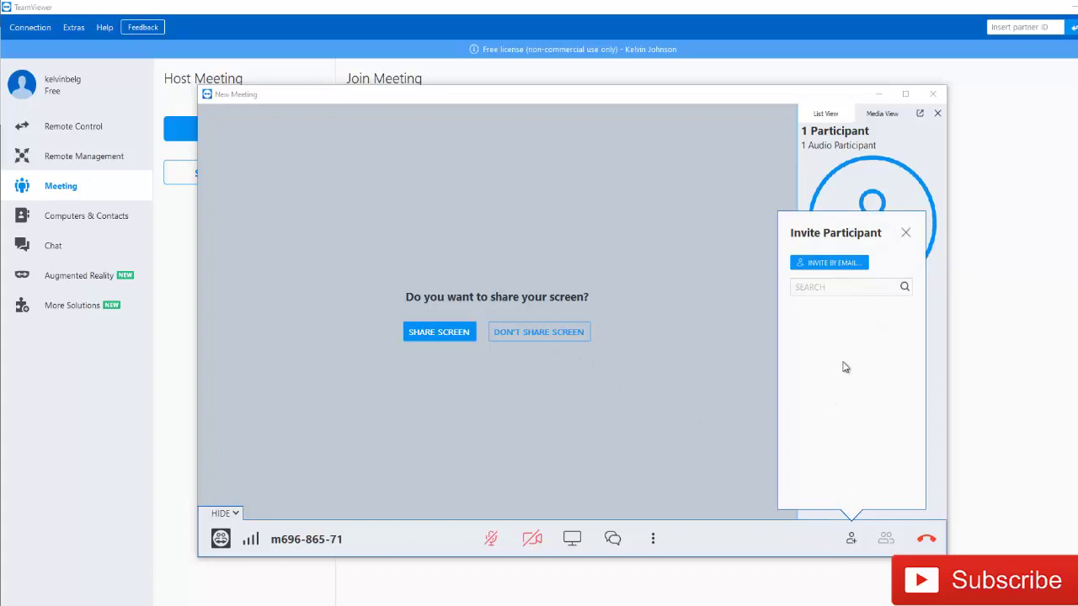
click(829, 263)
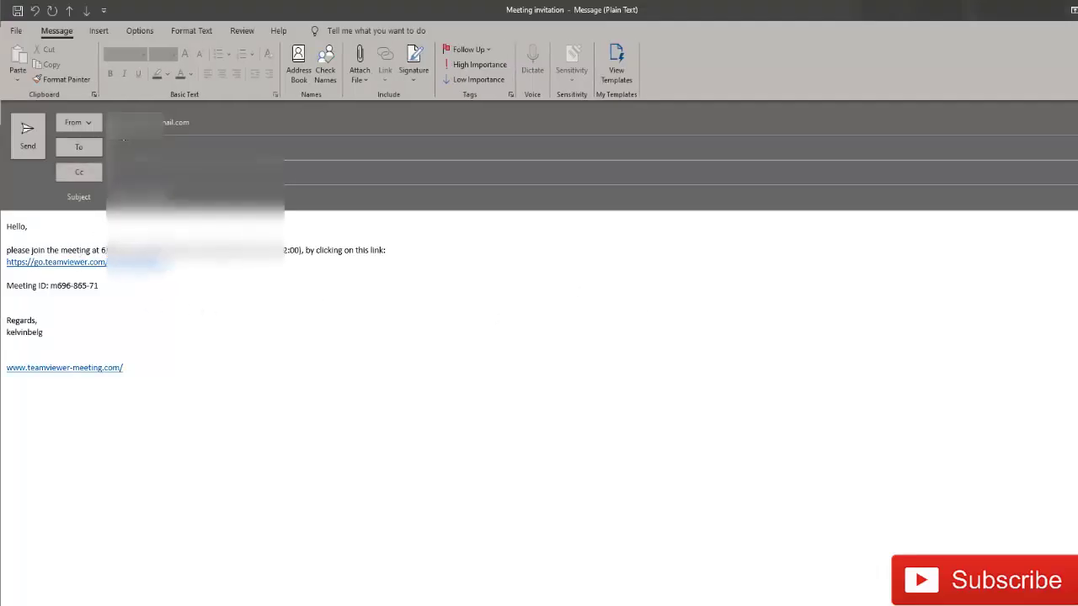
text(k)
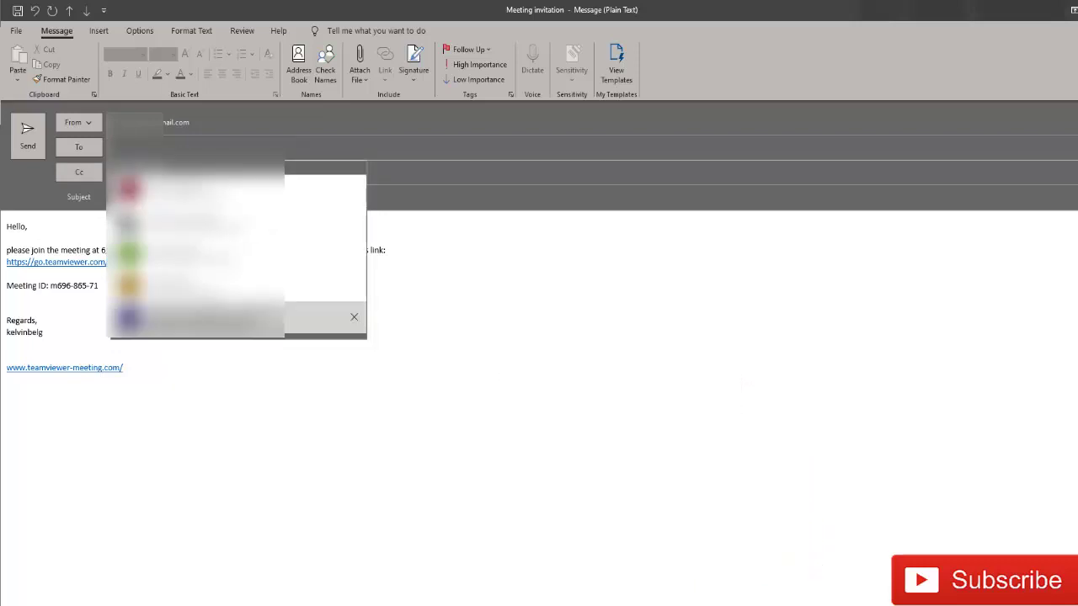
click(552, 348)
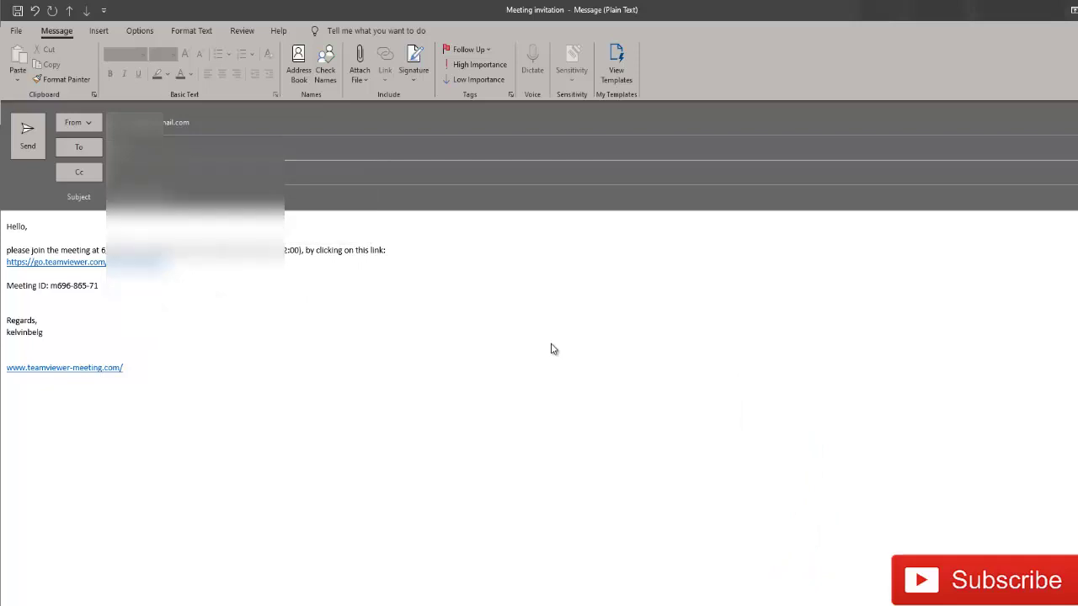
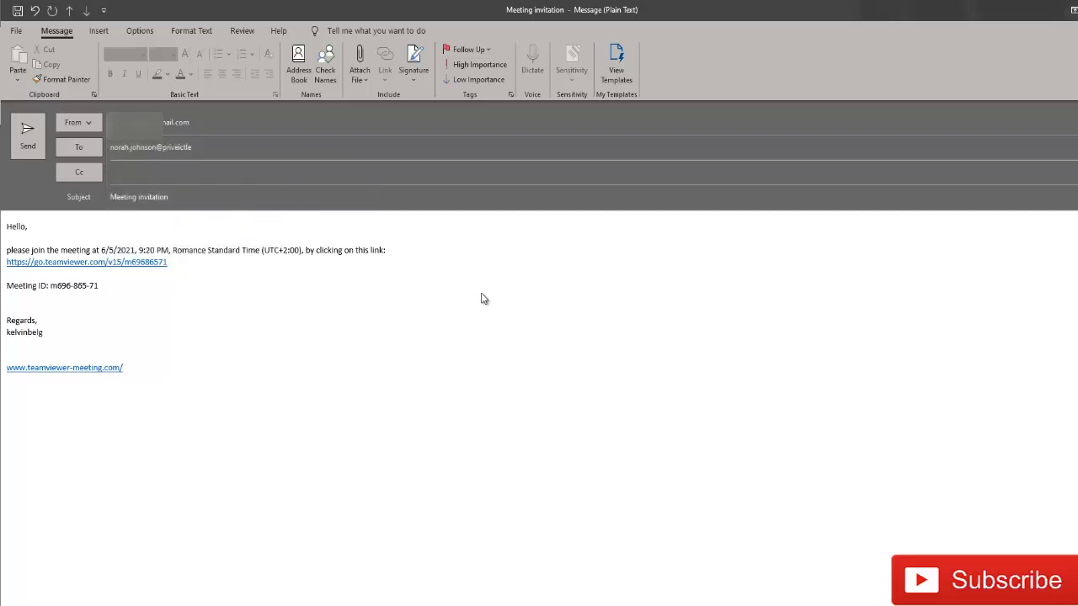
text(be)
click(462, 307)
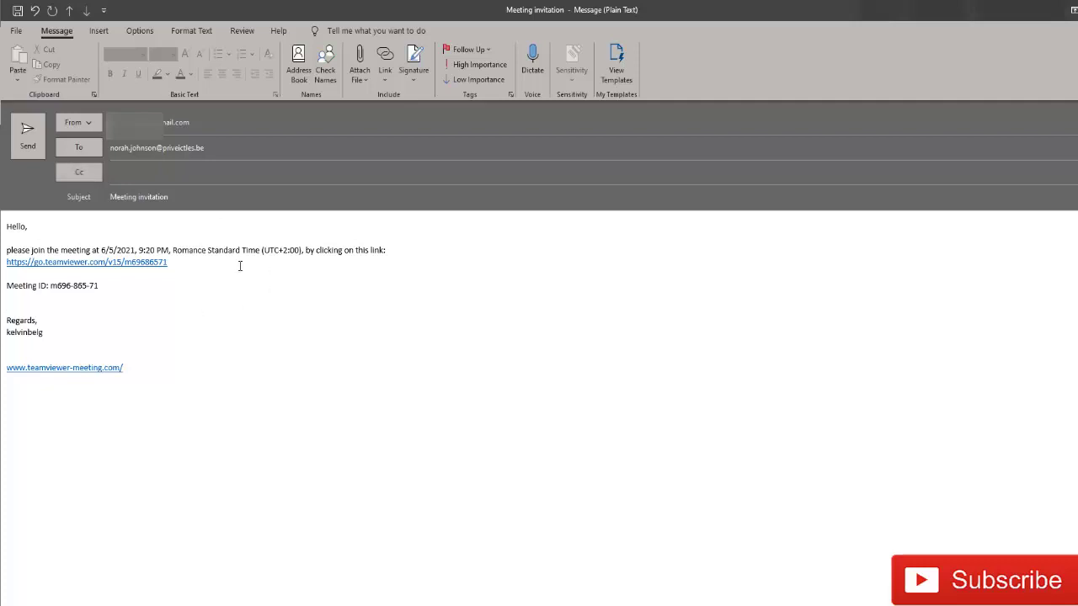
Step: Discard the meeting invitation draft without saving and close the running meeting's window
click(1077, 10)
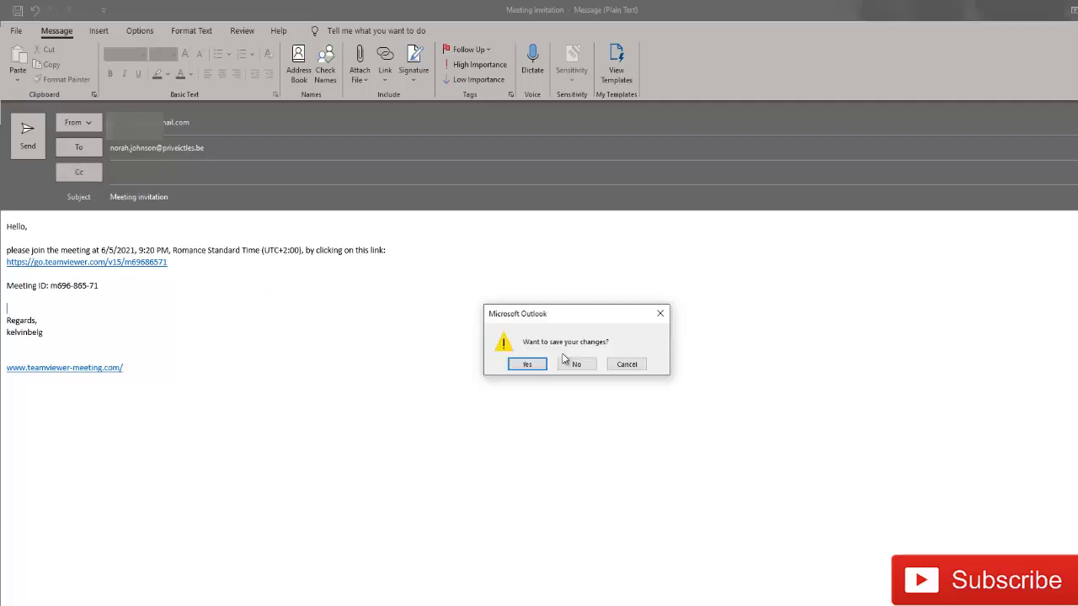
click(586, 367)
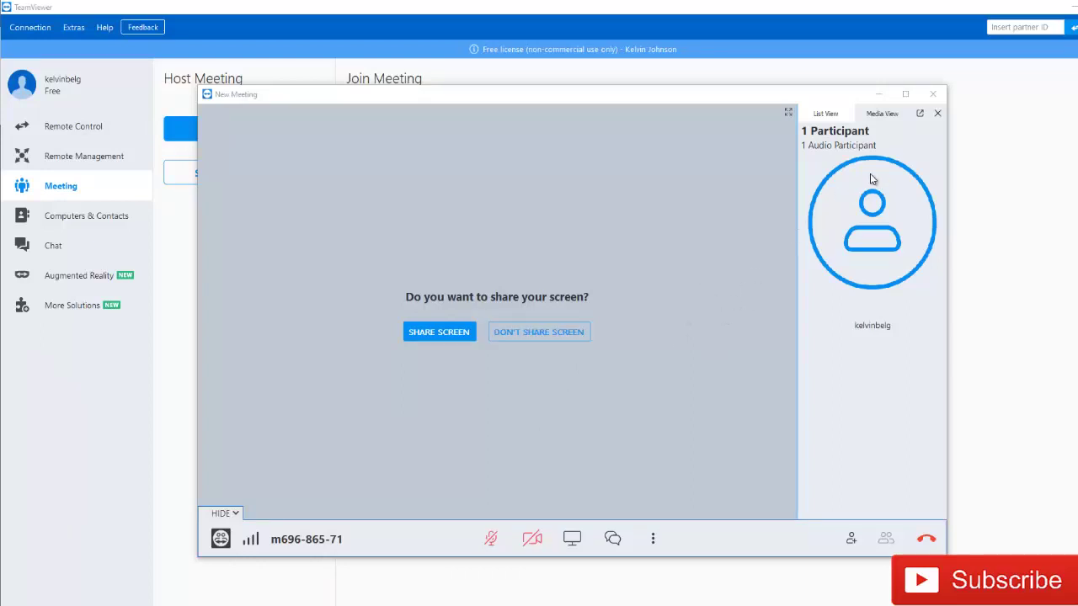
click(933, 93)
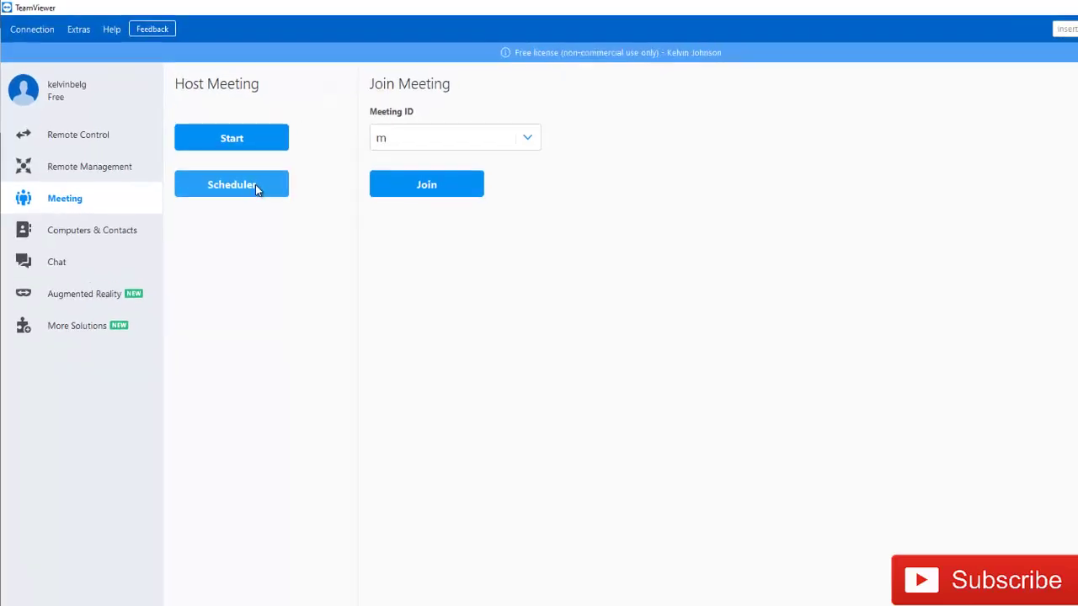
Step: Schedule a new meeting with the subject "IT general meeting", keeping the generated password, and save it
click(255, 185)
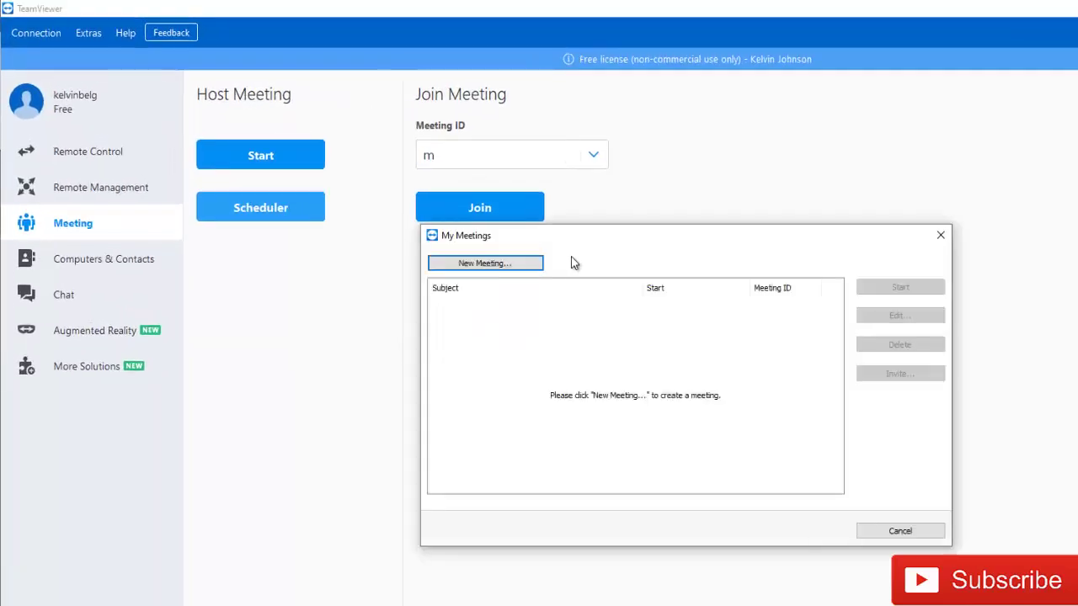
click(519, 268)
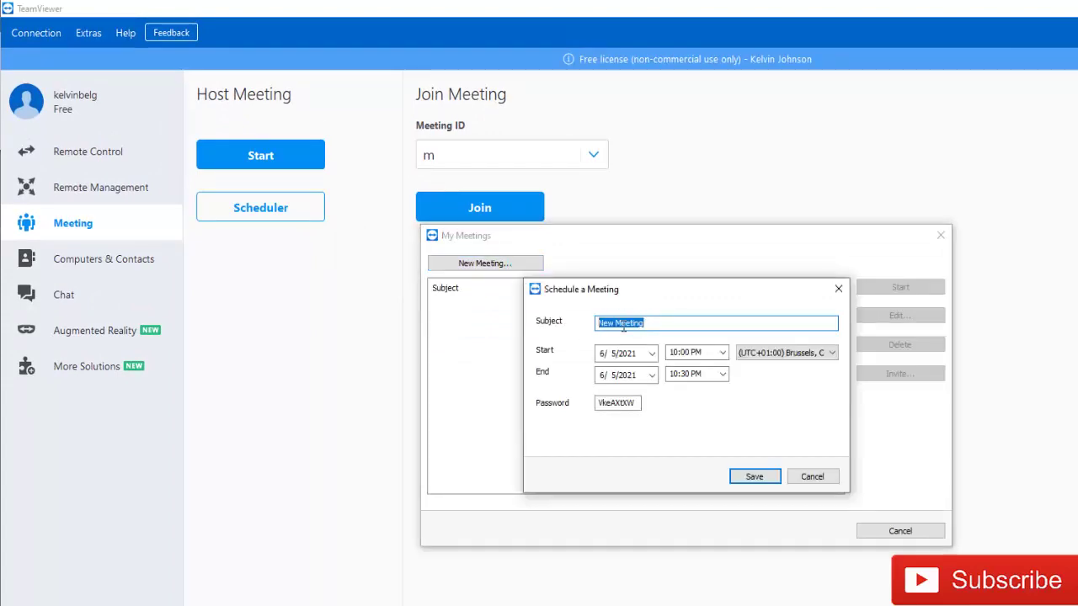
text(IT general )
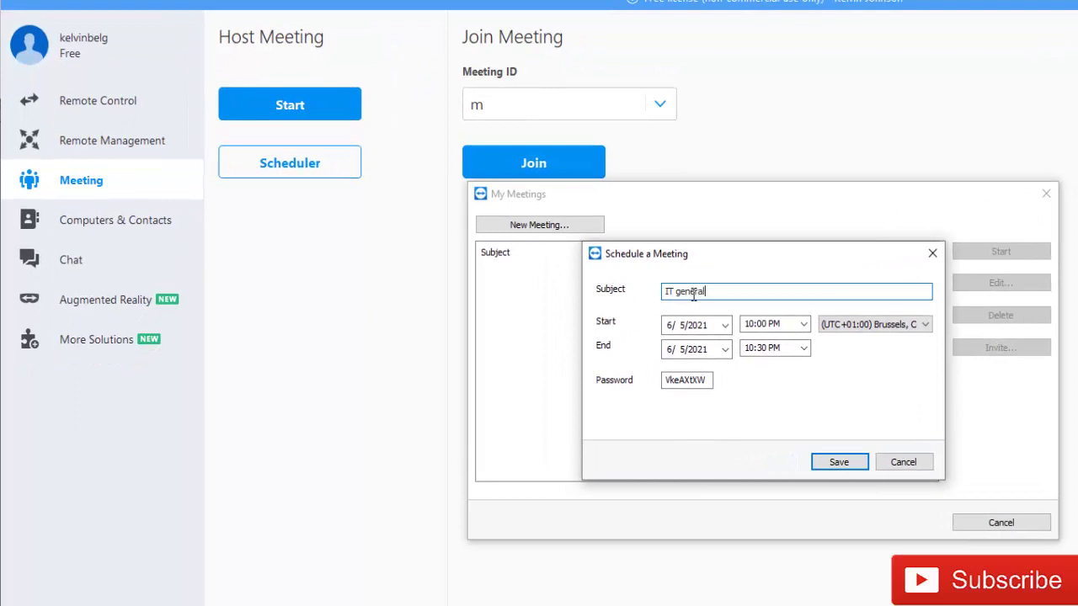
text(met)
text(eting)
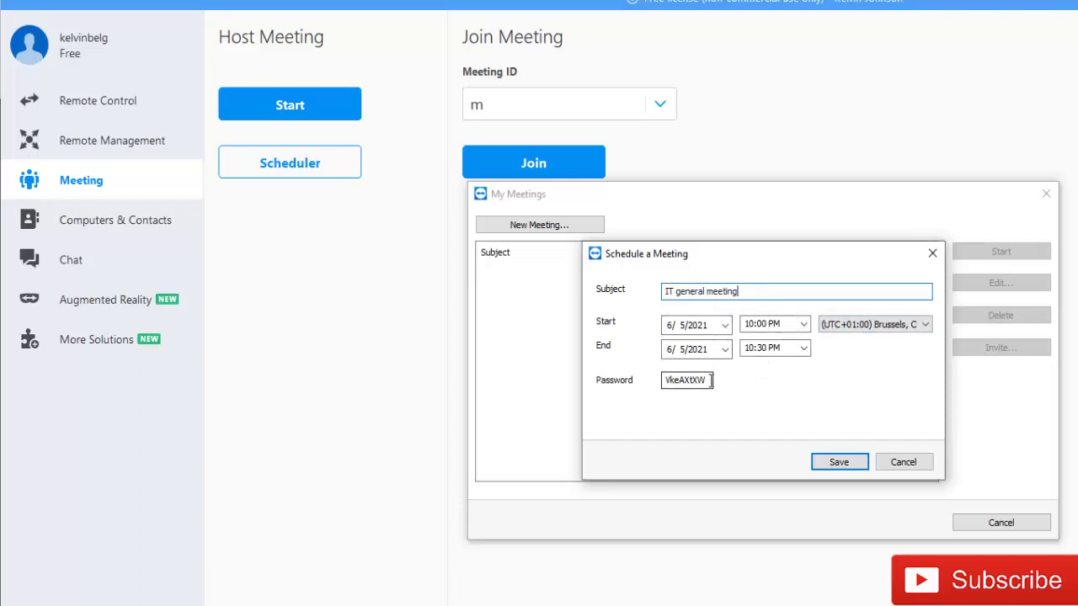
drag(709, 383, 664, 381)
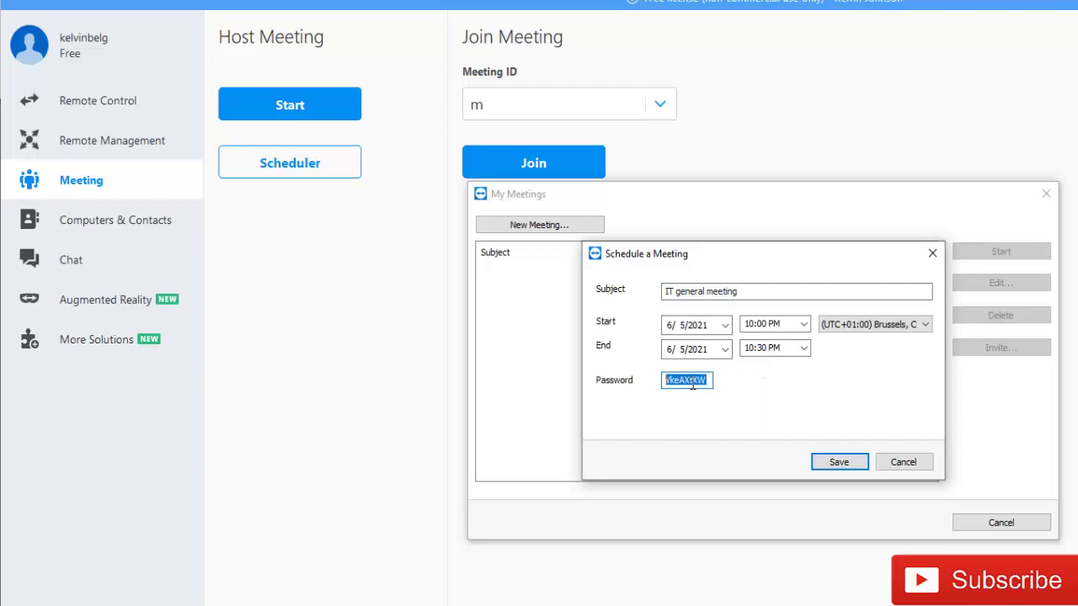
click(847, 464)
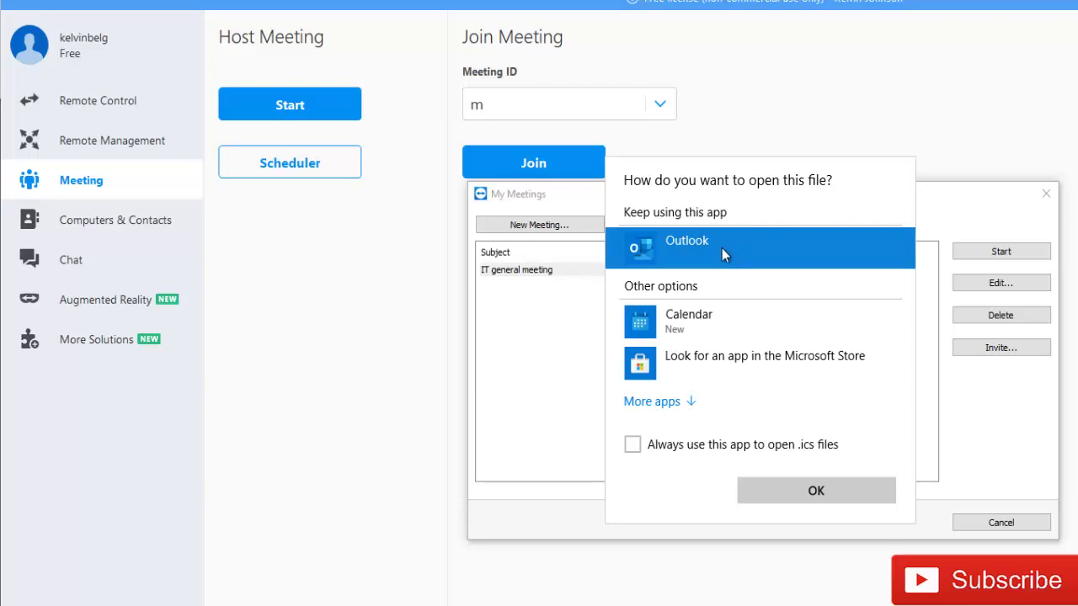
Step: Open the scheduled meeting's calendar file in Outlook and dismiss the location suggestions tip
click(831, 488)
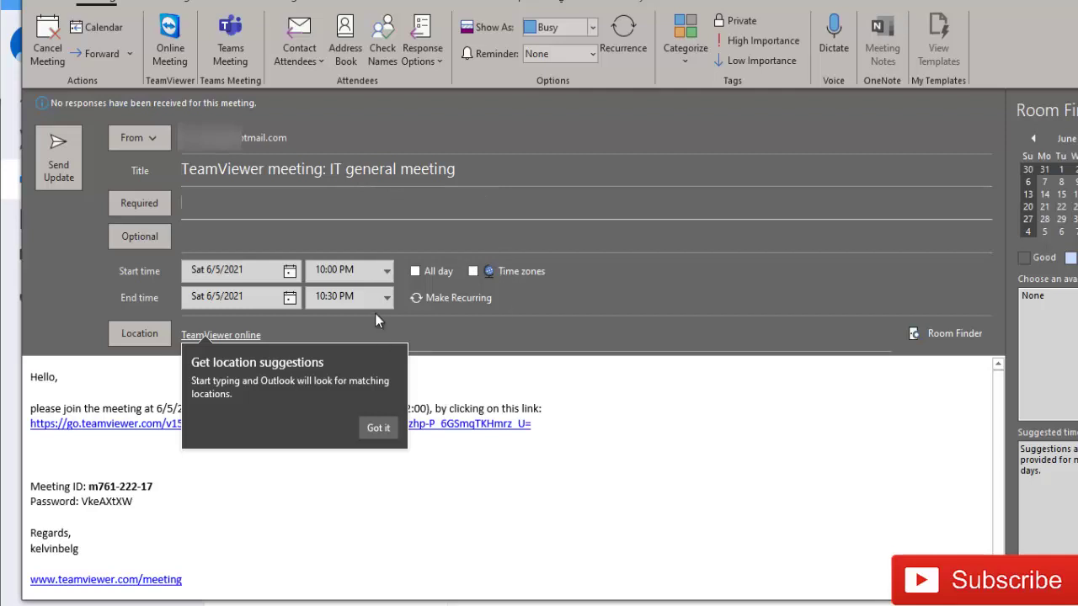
click(378, 428)
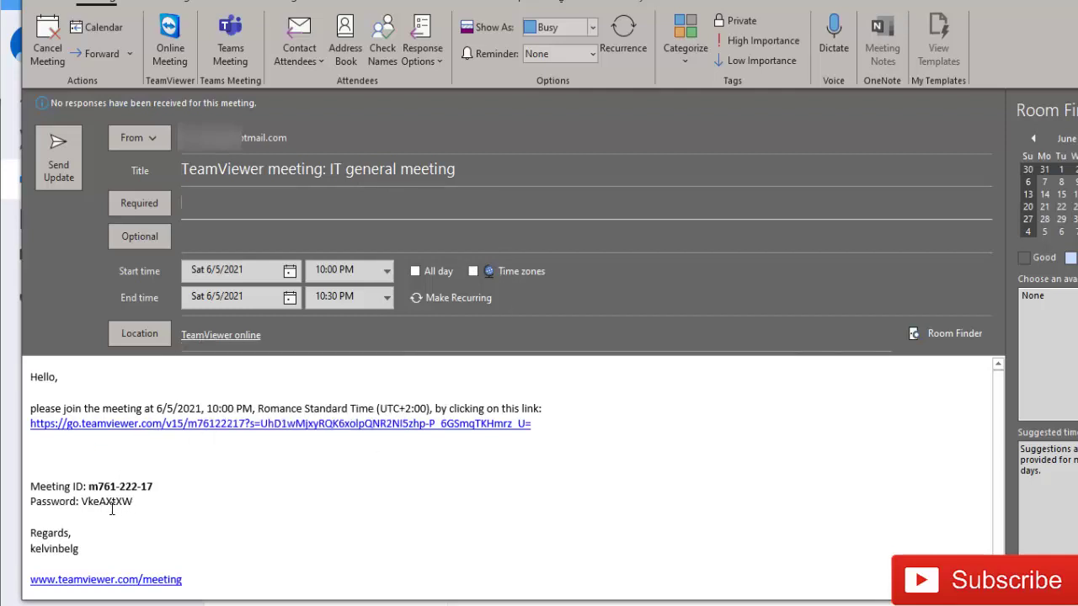
Step: Highlight the password and the meeting ID in the Outlook invitation, and close the invitation
drag(111, 503, 82, 503)
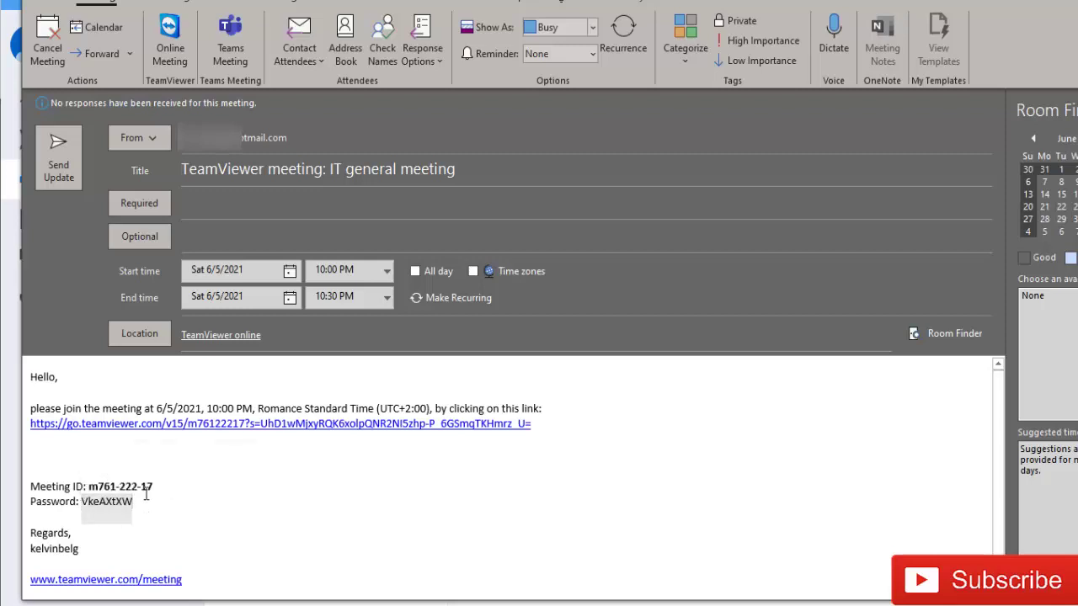
drag(152, 486, 97, 488)
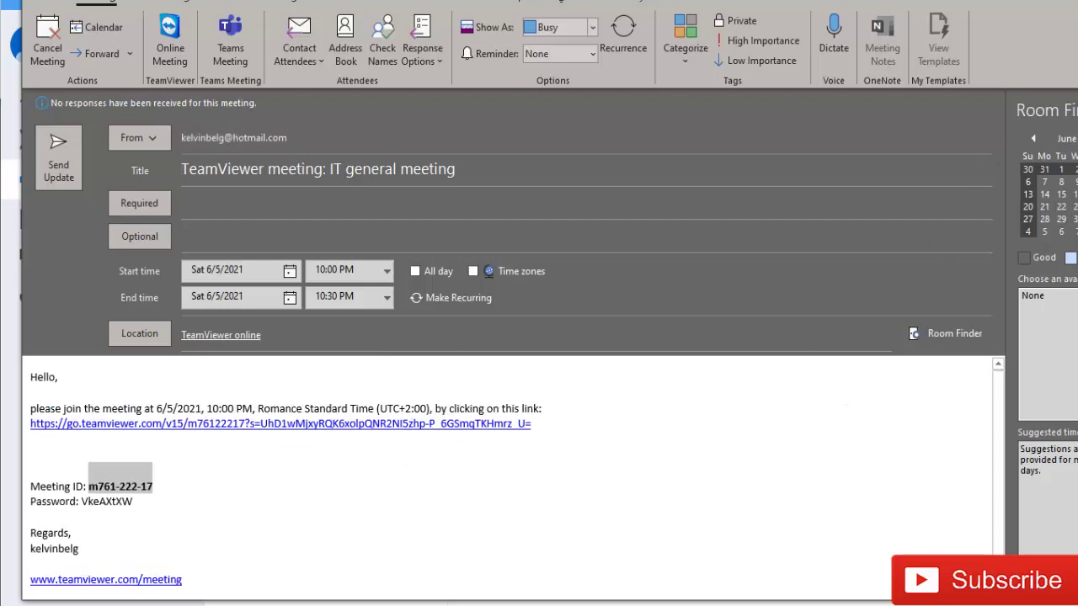
click(764, 416)
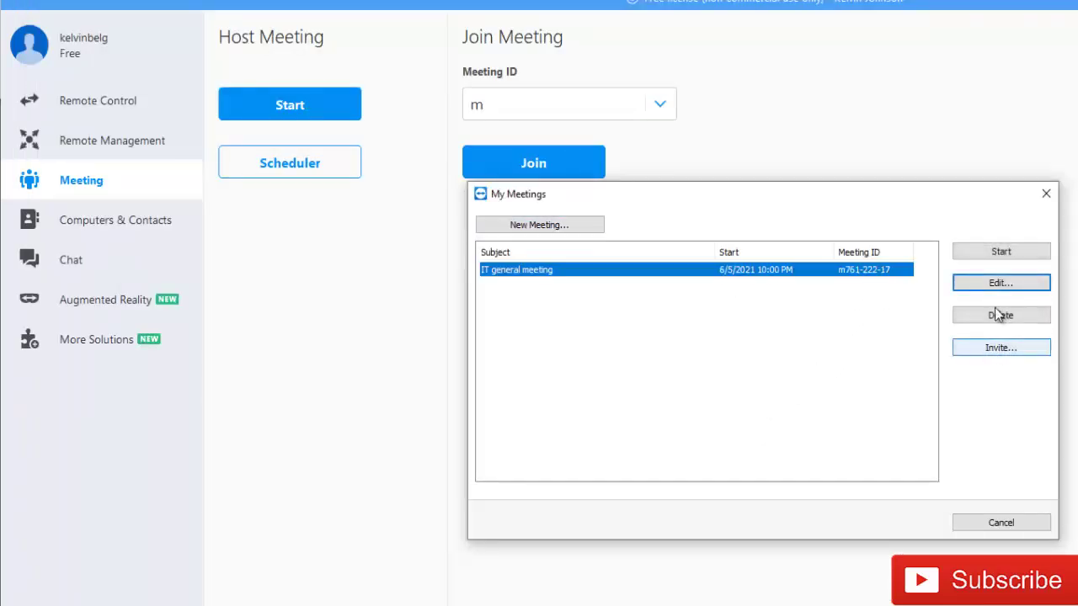
Step: Check the schedule settings of "IT general meeting" without changing them, and select the meeting ID entry for joining a meeting
click(998, 282)
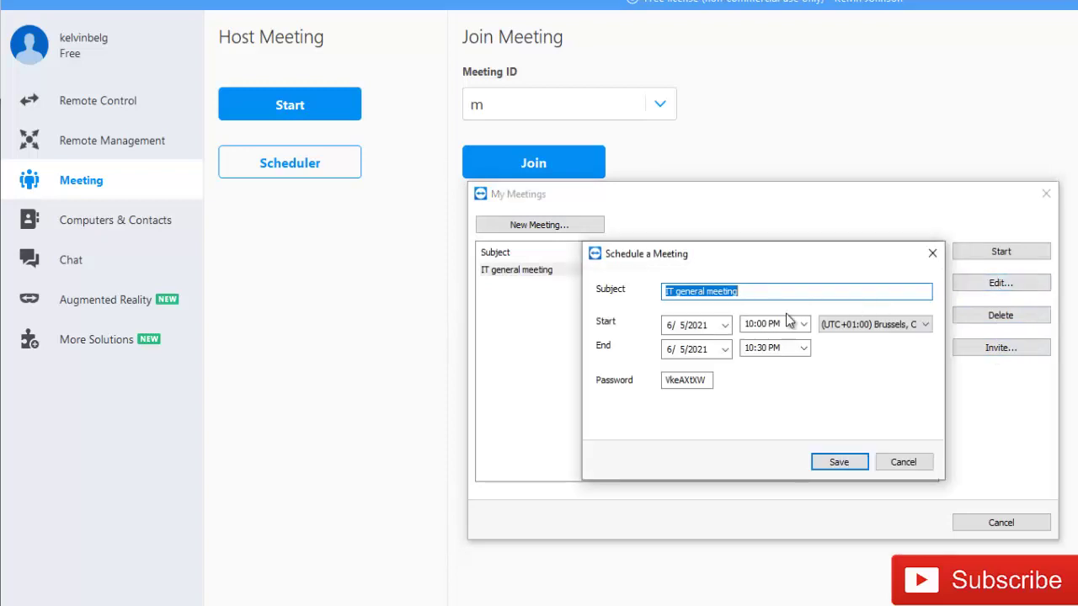
click(932, 253)
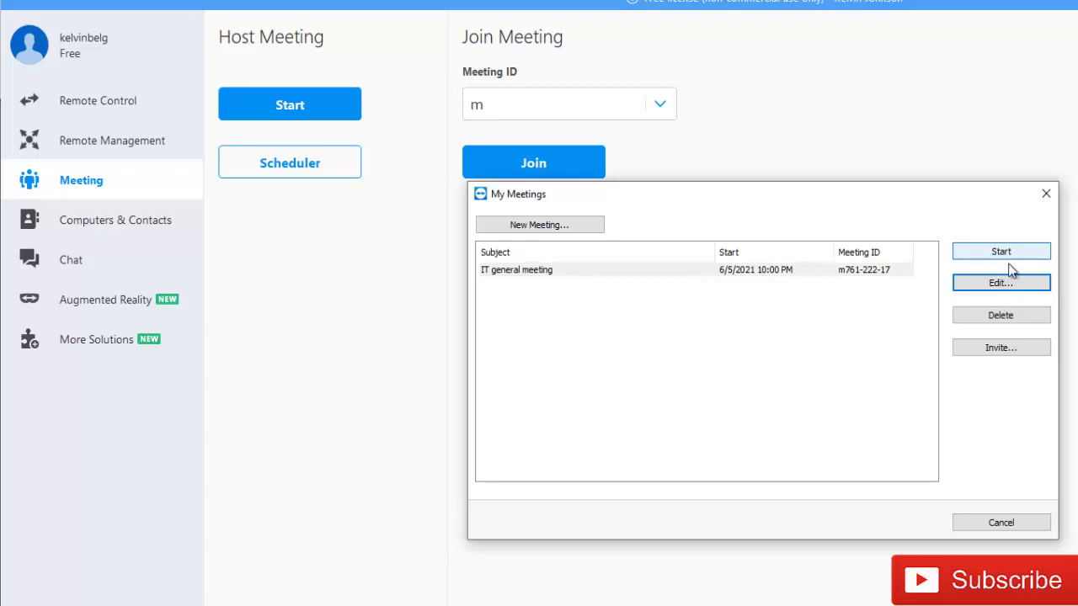
click(1046, 197)
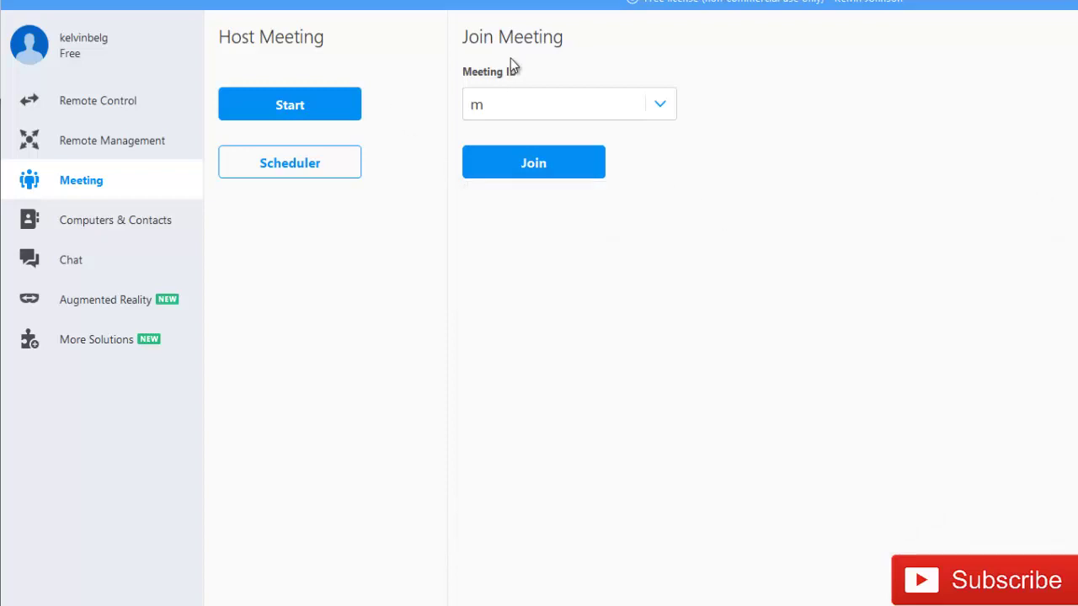
double_click(507, 106)
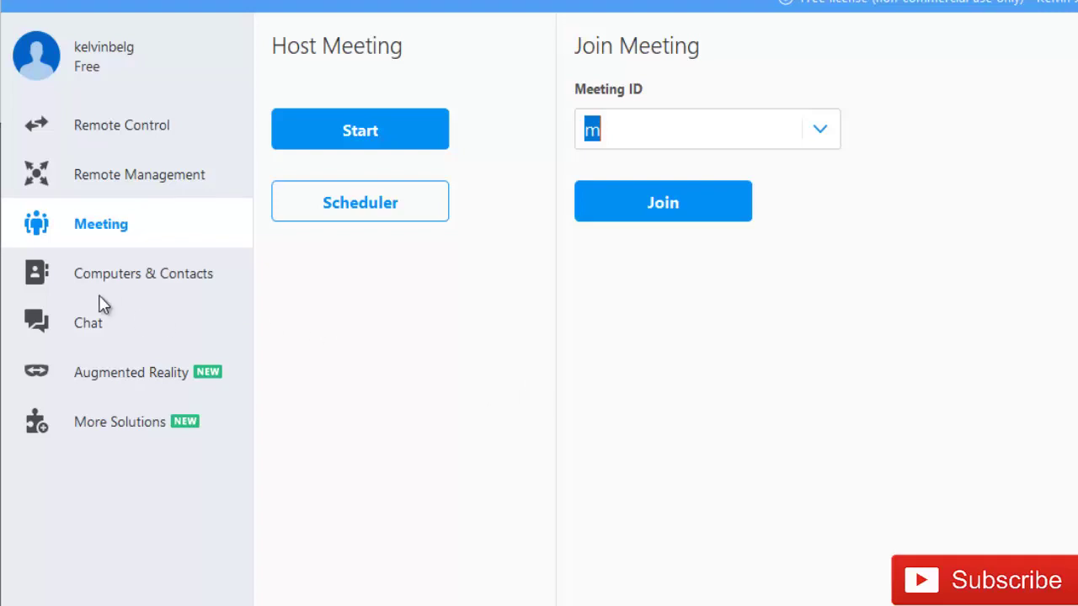
Step: Expand the offline devices in Computers & Contacts and add a new group named IT, keeping its advanced settings inherited
click(122, 282)
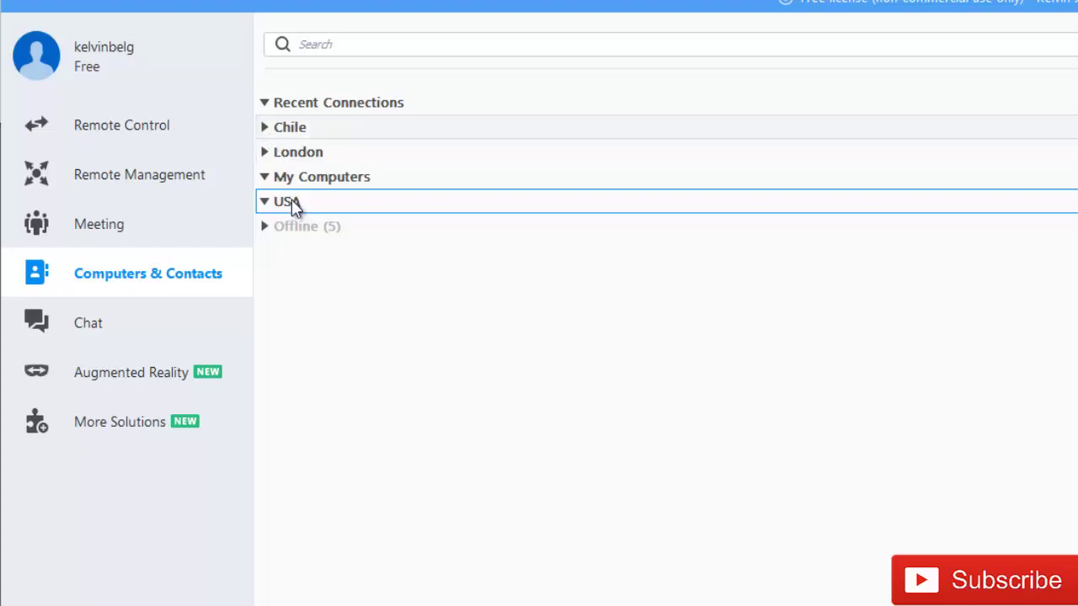
click(274, 227)
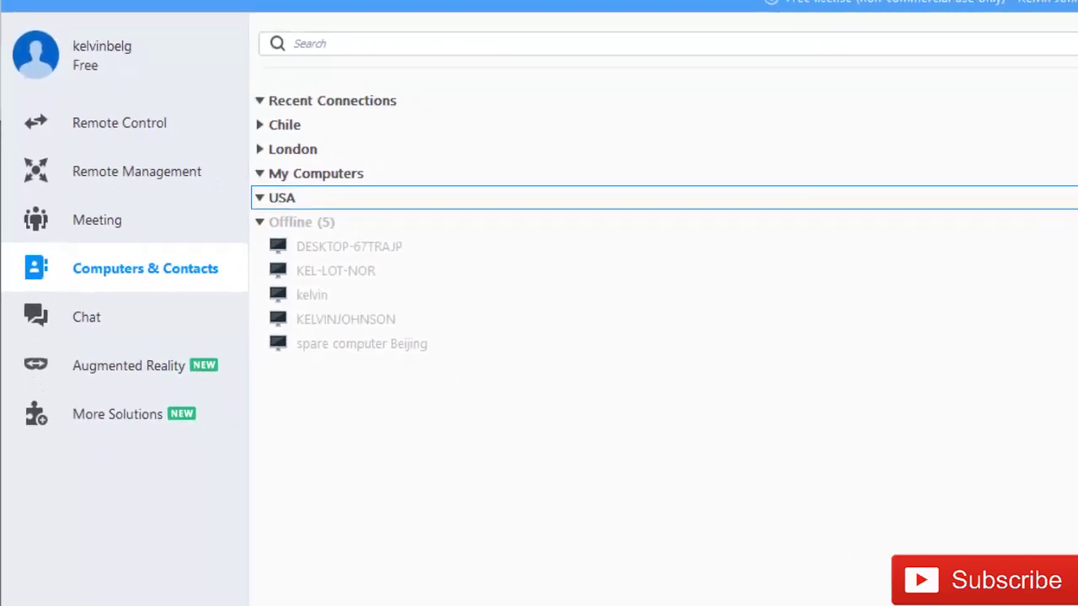
click(986, 95)
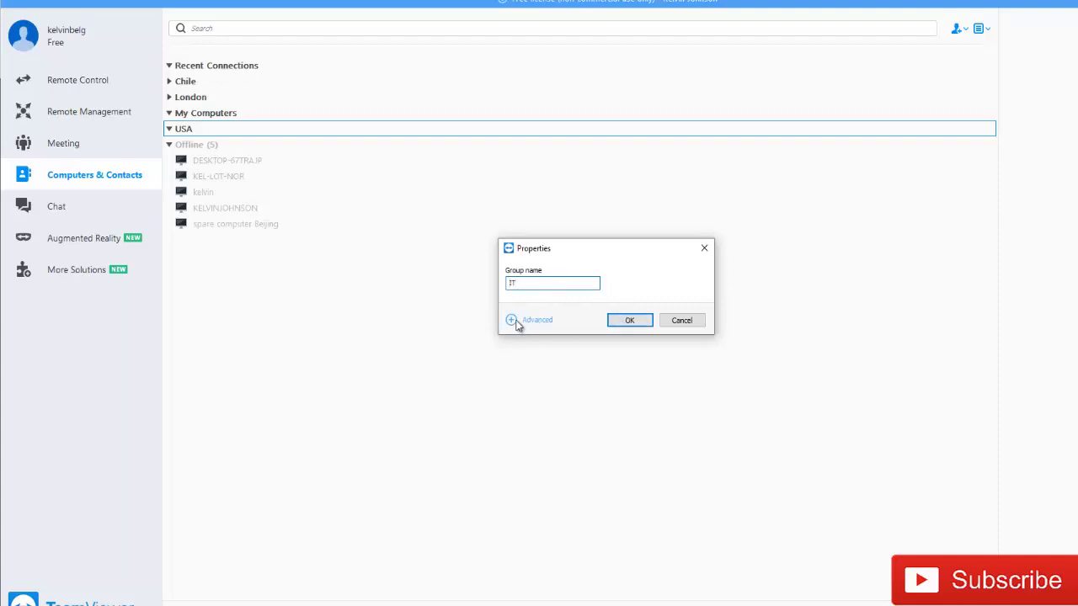
click(538, 325)
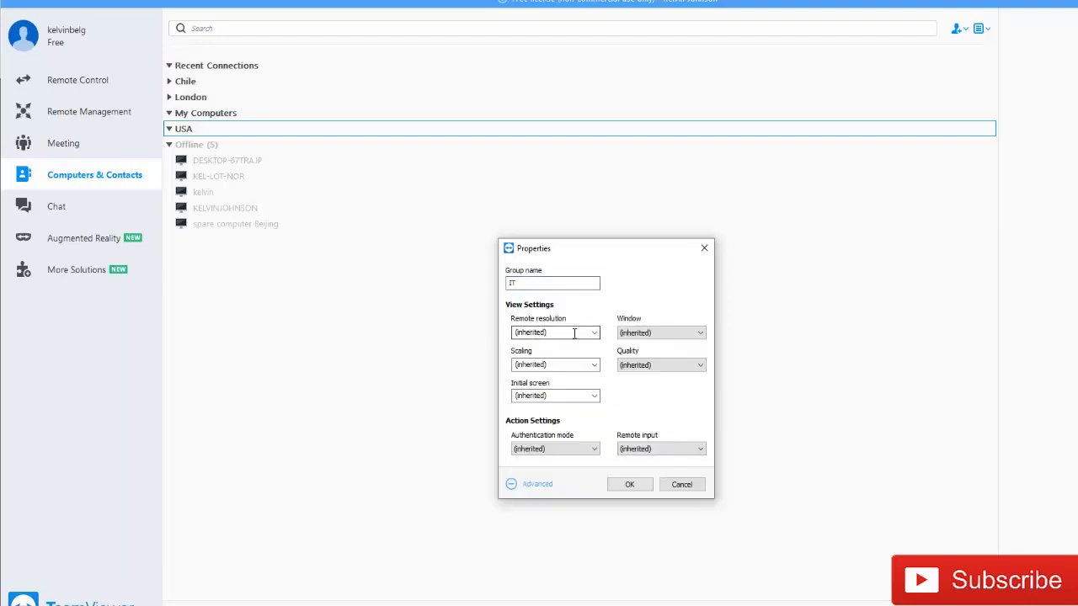
click(578, 331)
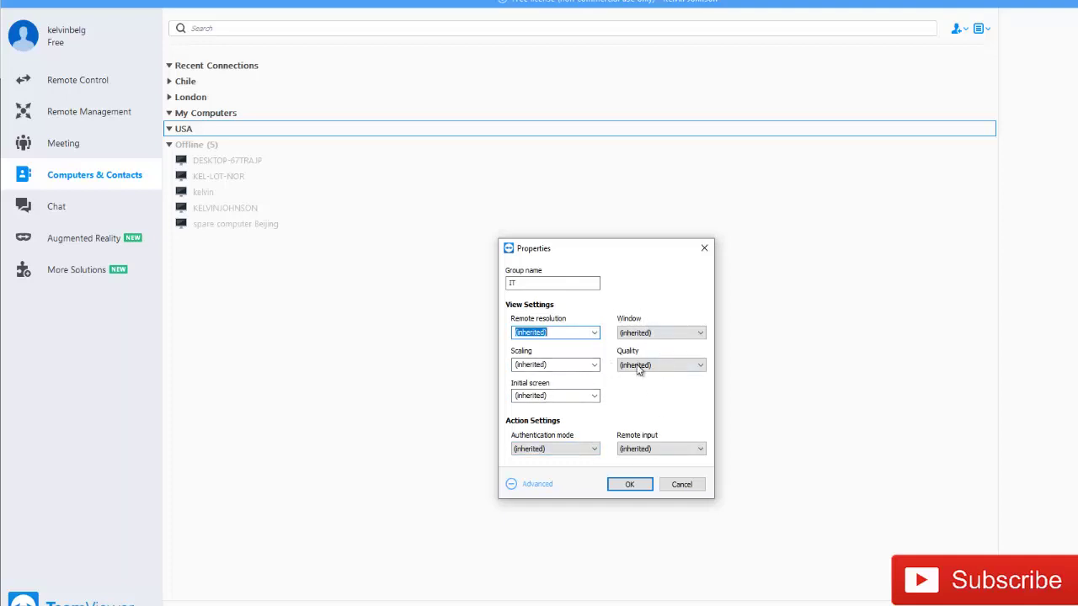
click(625, 483)
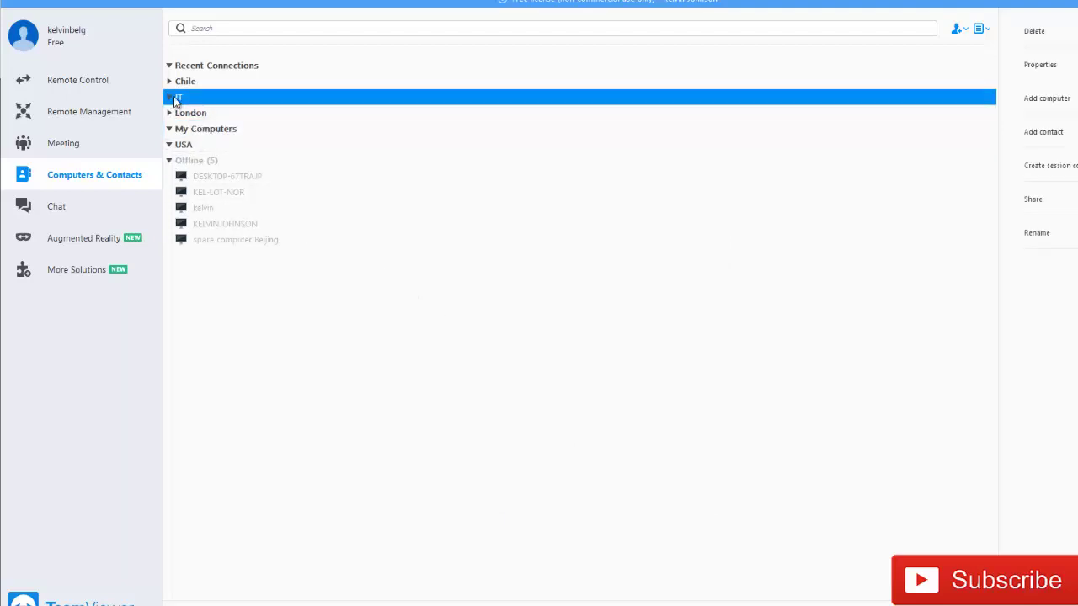
Step: Add this computer to the device list without a personal password and move it into the IT group
click(964, 31)
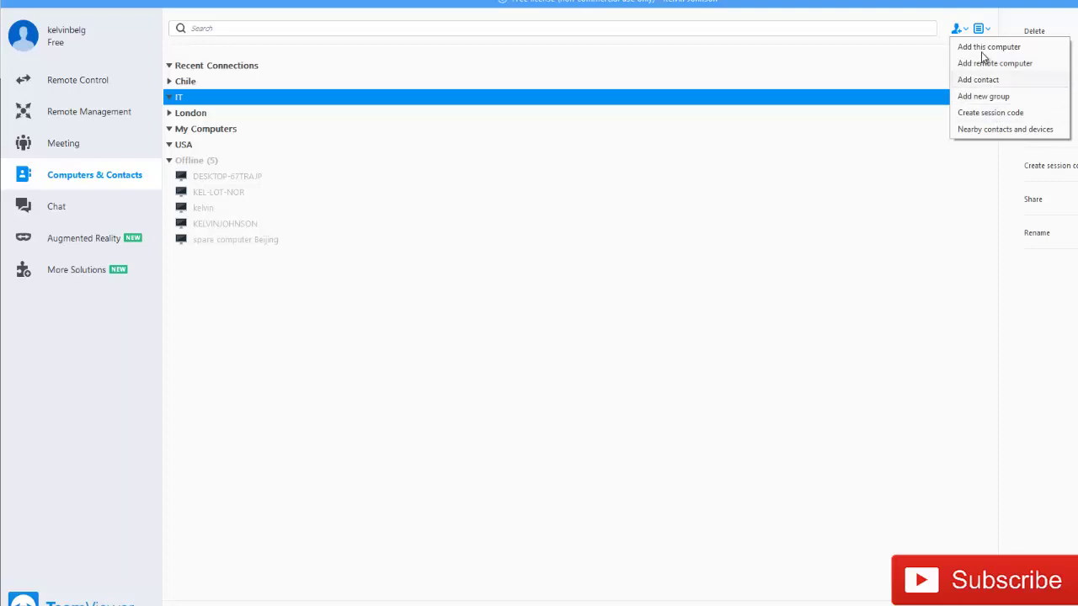
click(985, 48)
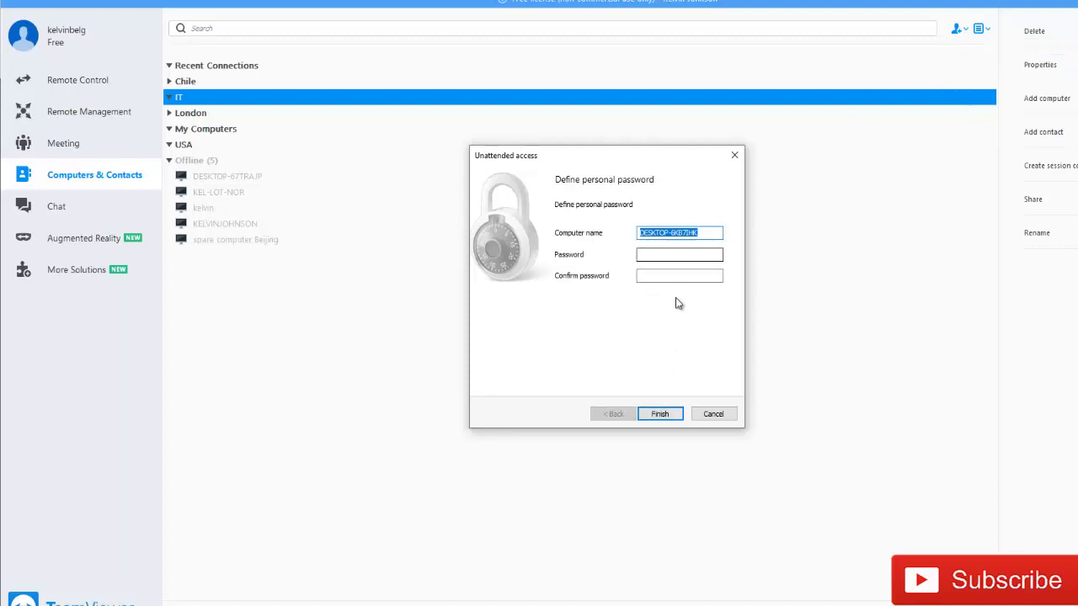
click(650, 409)
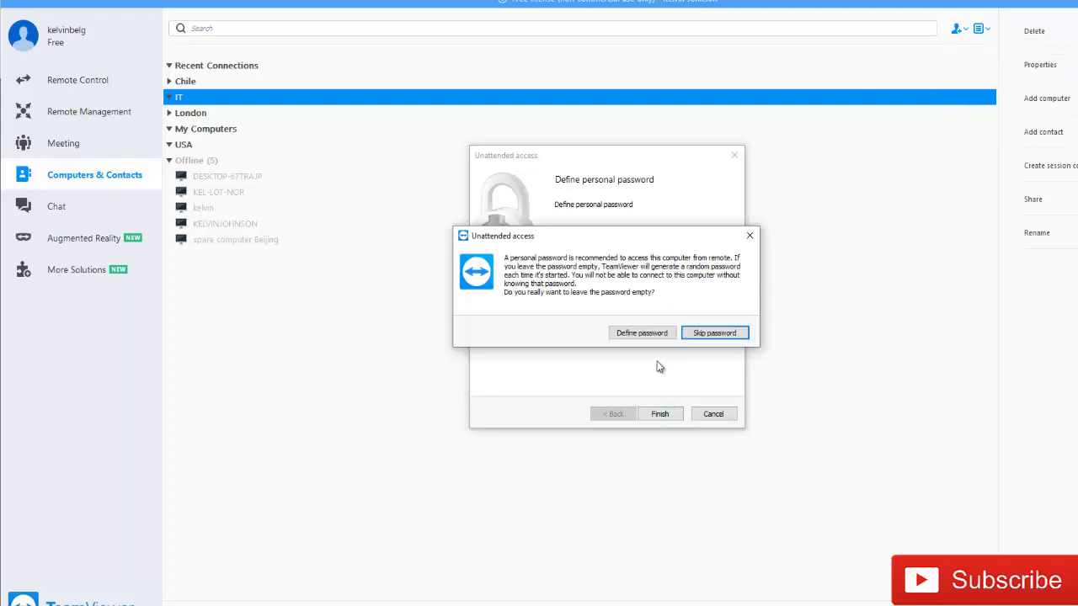
click(714, 333)
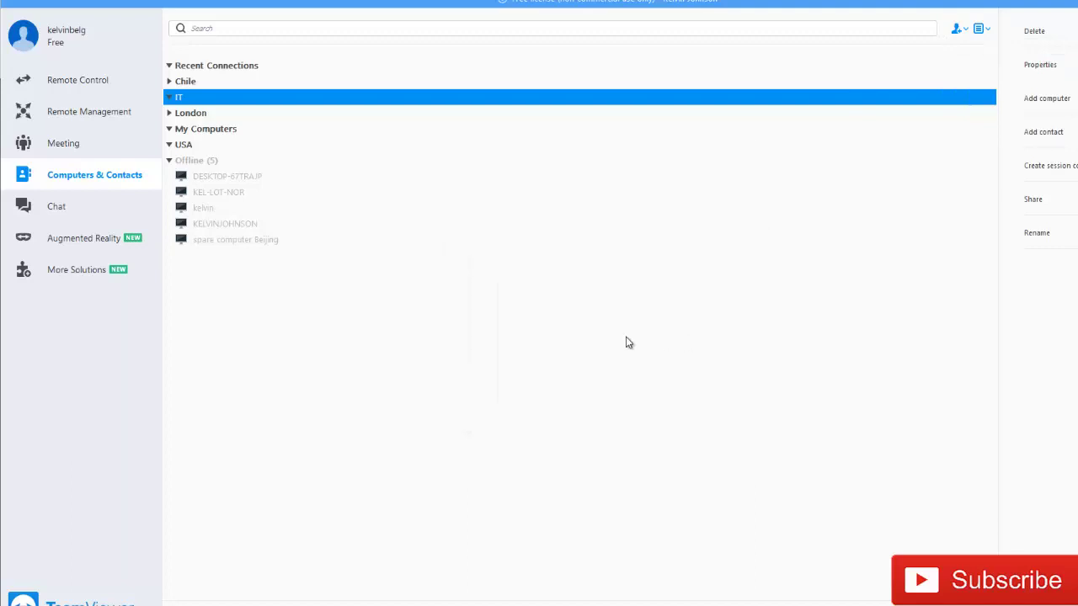
drag(223, 146, 198, 101)
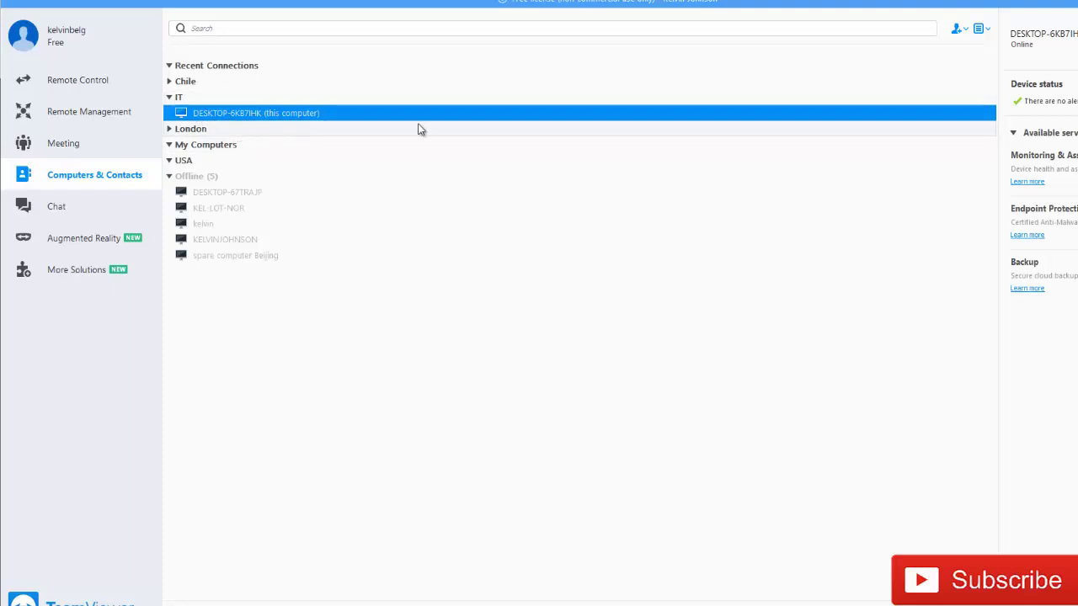
Step: Open TeamViewer's user management page in the browser
click(987, 30)
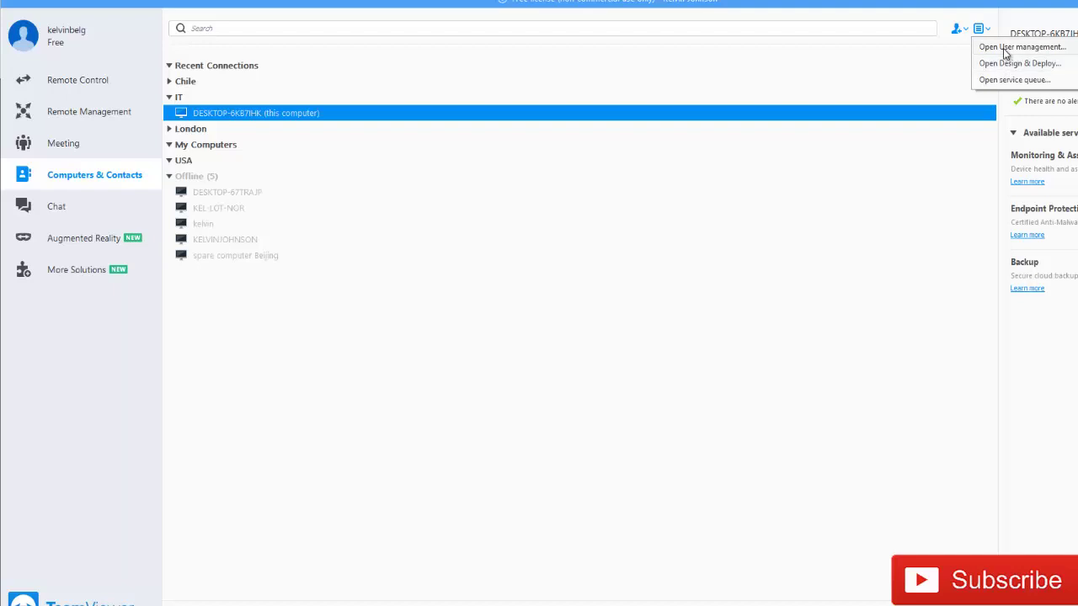
click(1004, 49)
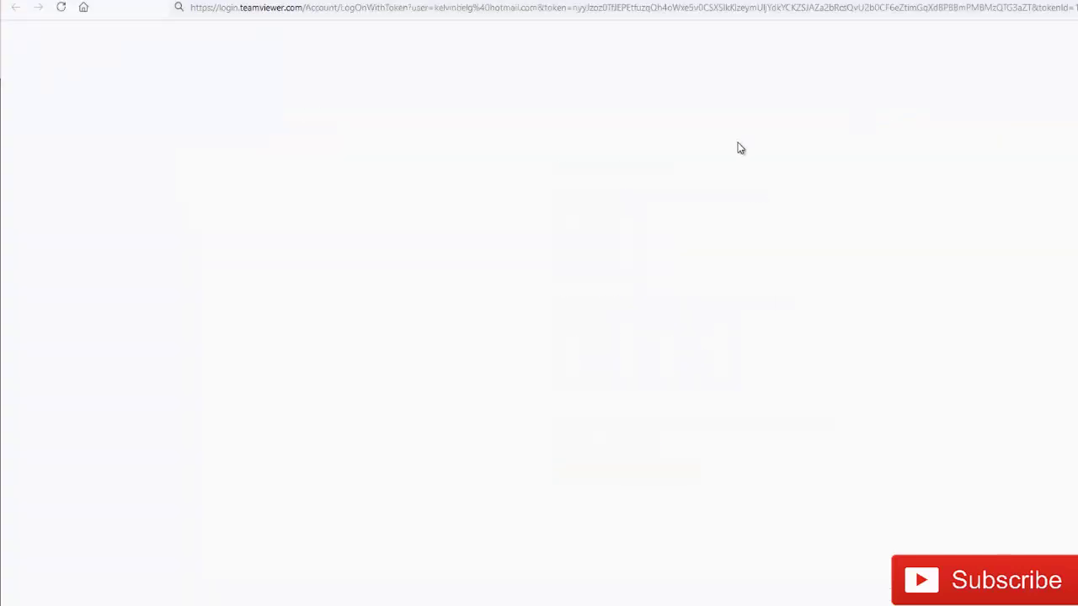